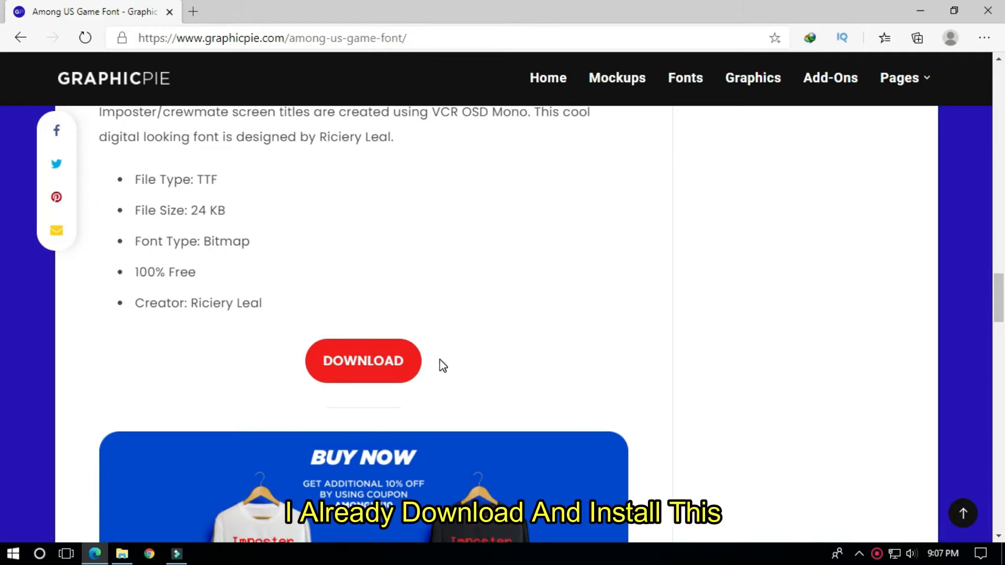
Switch to Wondershare Filmora and look through the Among Us photos in the project media folder
{"action": "left_click", "coordinate": [921, 11]}
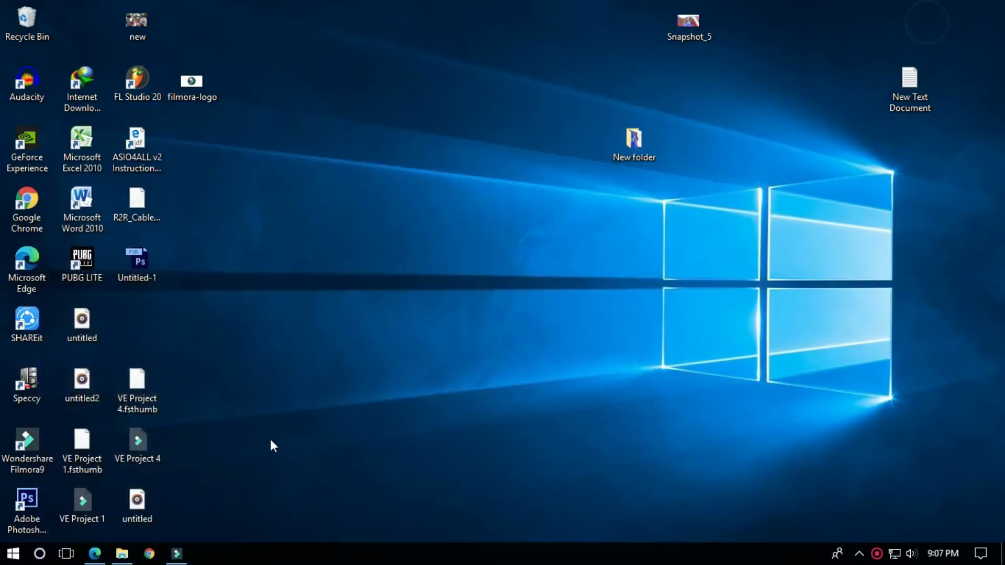
{"action": "left_click", "coordinate": [180, 554]}
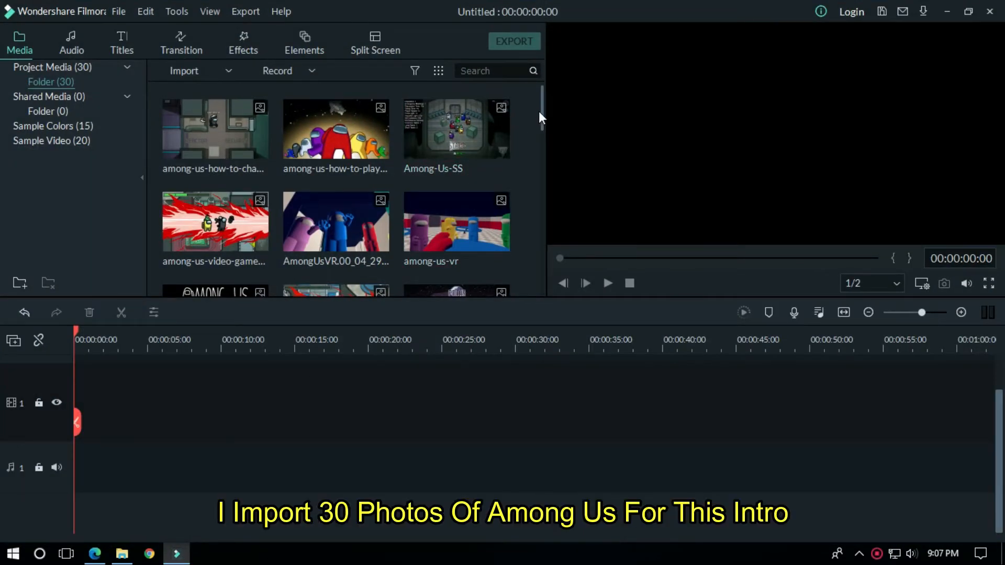
{"action": "mouse_move", "coordinate": [543, 109]}
{"action": "left_mouse_down"}
{"action": "mouse_move", "coordinate": [549, 280]}
{"action": "mouse_move", "coordinate": [538, 101]}
{"action": "left_mouse_up"}
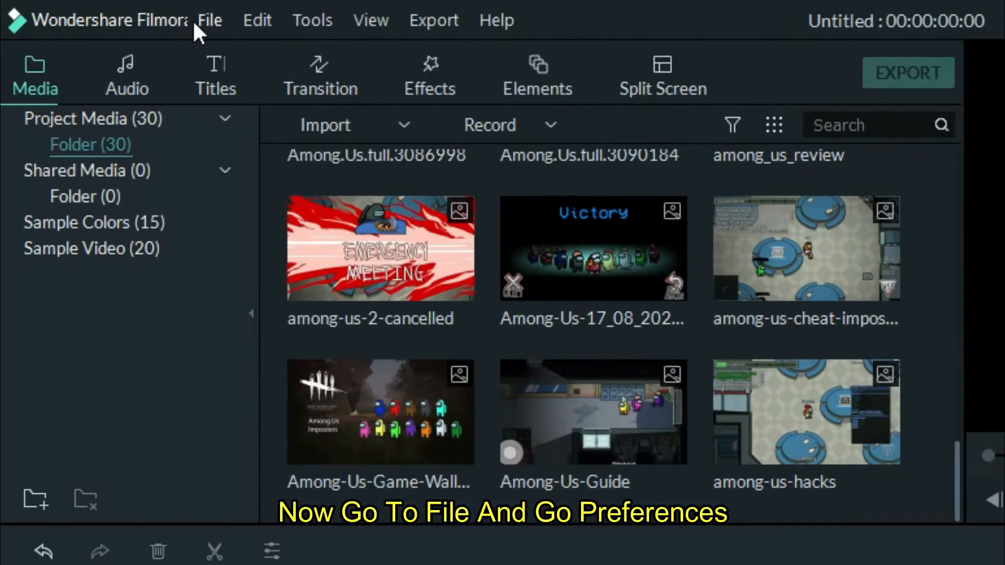
Set the default photo duration to 3 frames in the editing preferences
{"action": "left_click", "coordinate": [113, 13]}
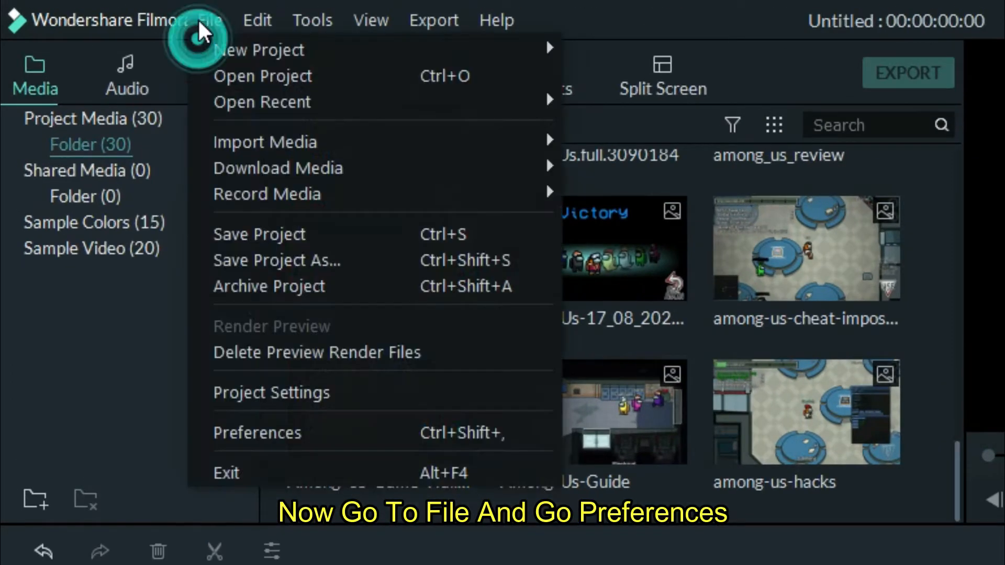
{"action": "left_click", "coordinate": [262, 438]}
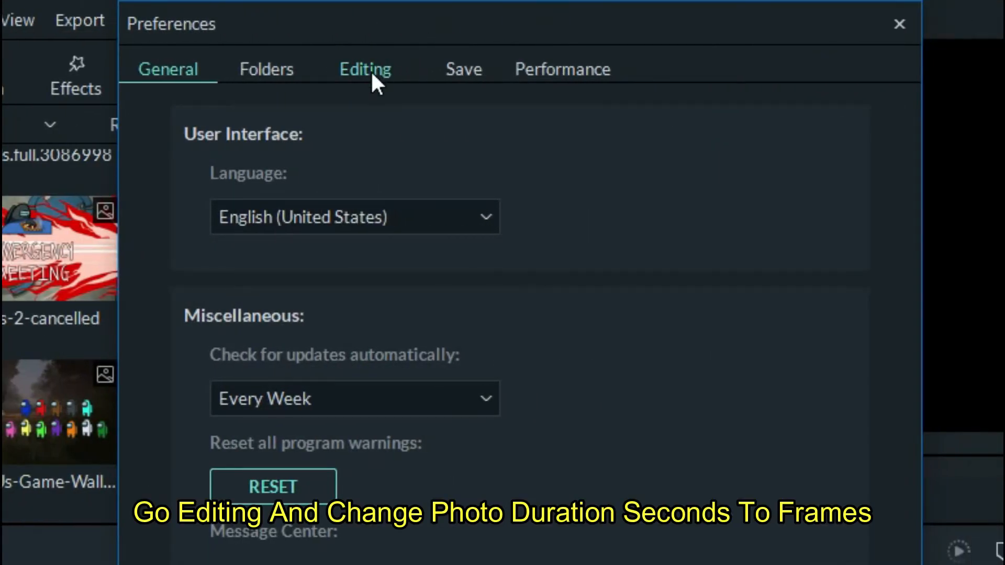
{"action": "left_click", "coordinate": [371, 70]}
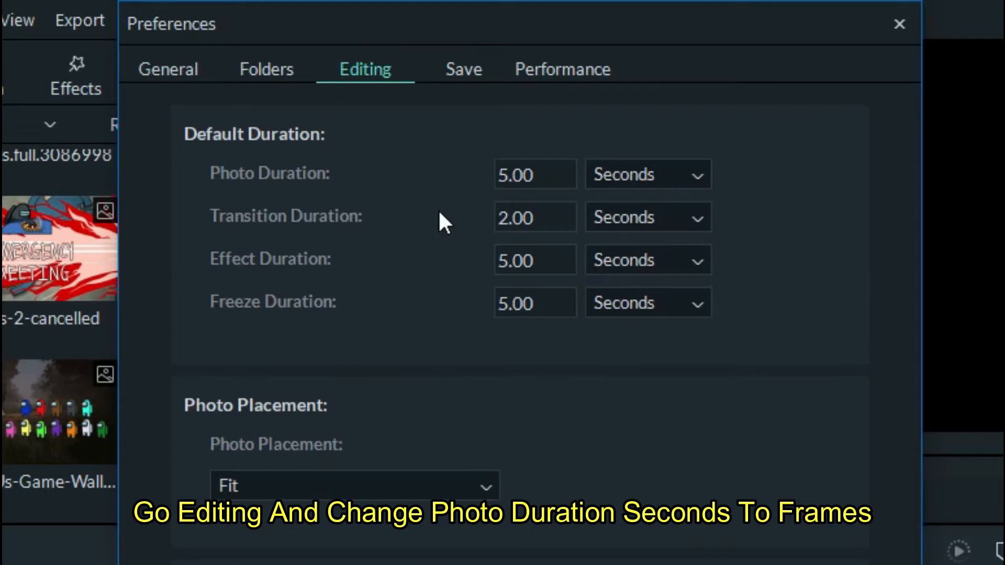
{"action": "left_click", "coordinate": [697, 172]}
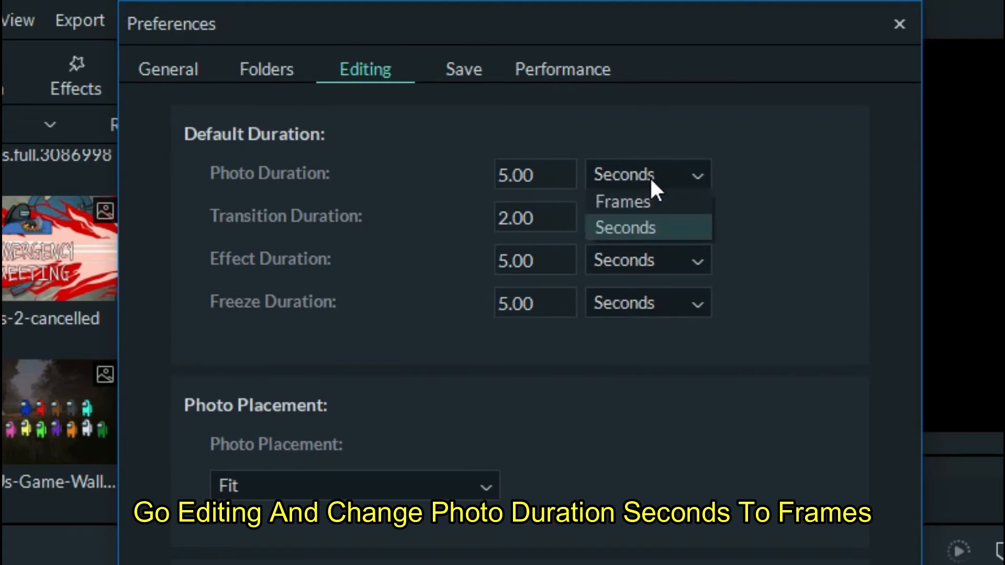
{"action": "left_click", "coordinate": [646, 201]}
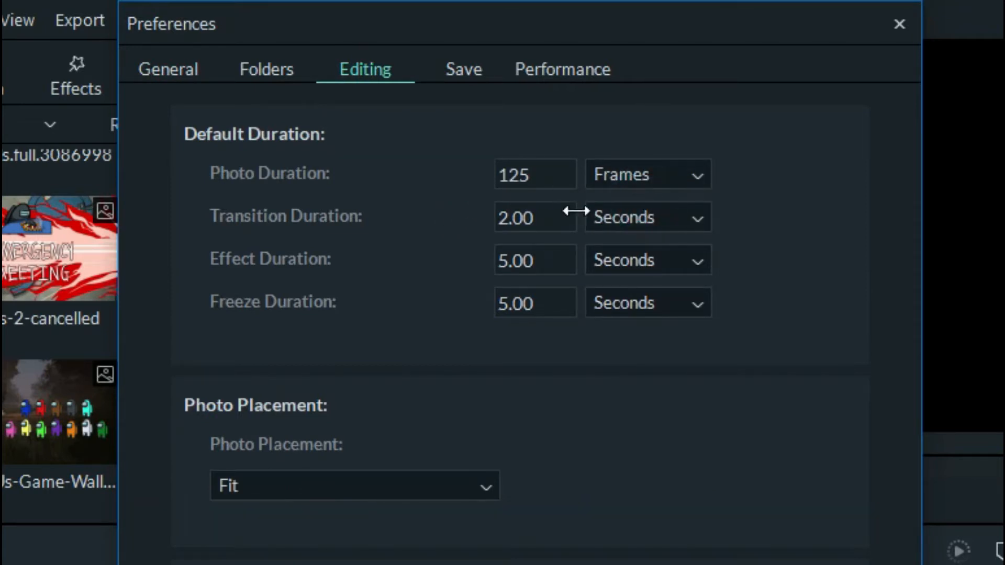
{"action": "double_click", "coordinate": [534, 178]}
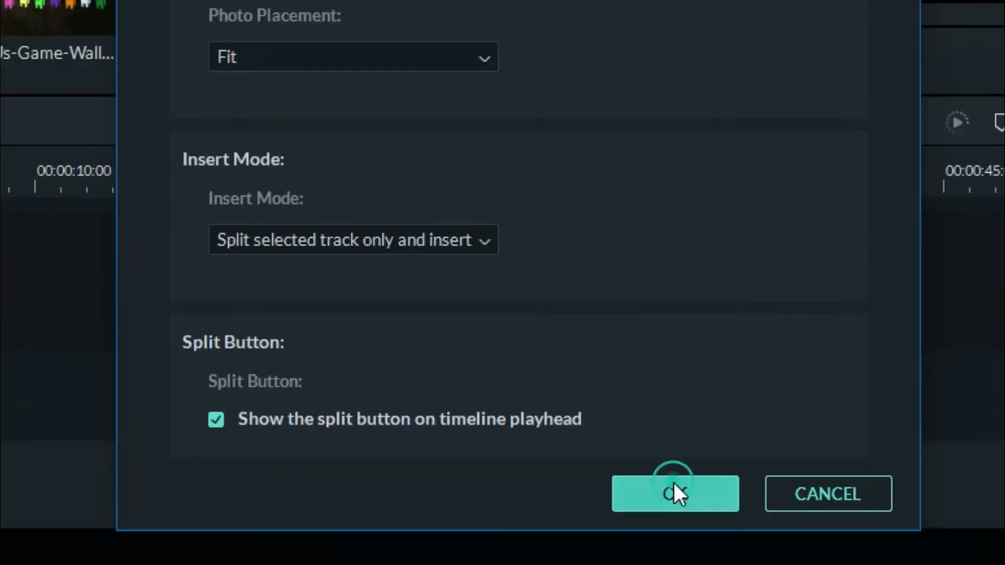
{"action": "left_click", "coordinate": [674, 483]}
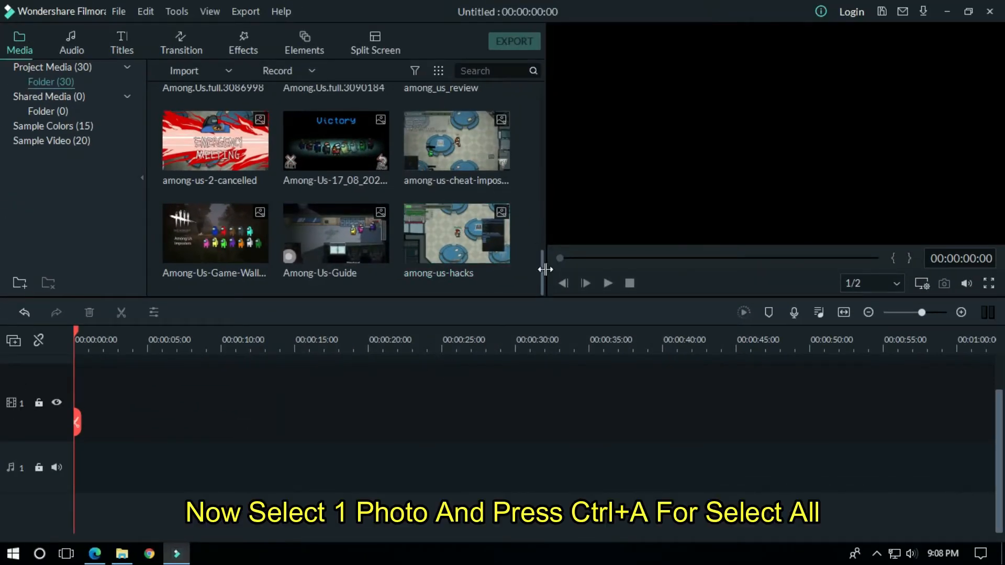
Place all 30 Among Us photos in sequence on video track 1, starting at the beginning of the timeline
{"action": "left_click_drag", "start_coordinate": [543, 269], "coordinate": [543, 113]}
{"action": "key", "text": "ctrl+a"}
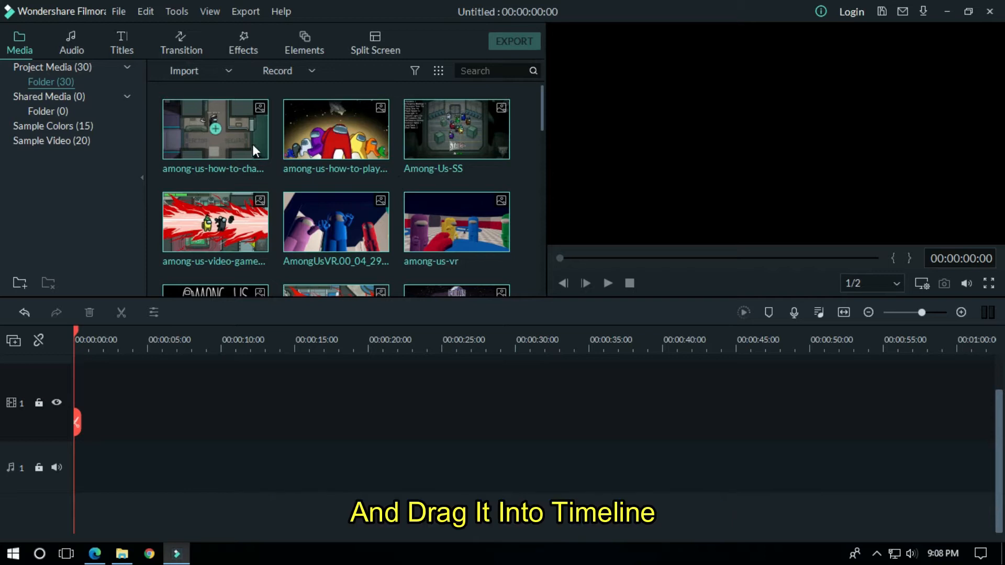
{"action": "left_click_drag", "start_coordinate": [187, 292], "coordinate": [84, 406]}
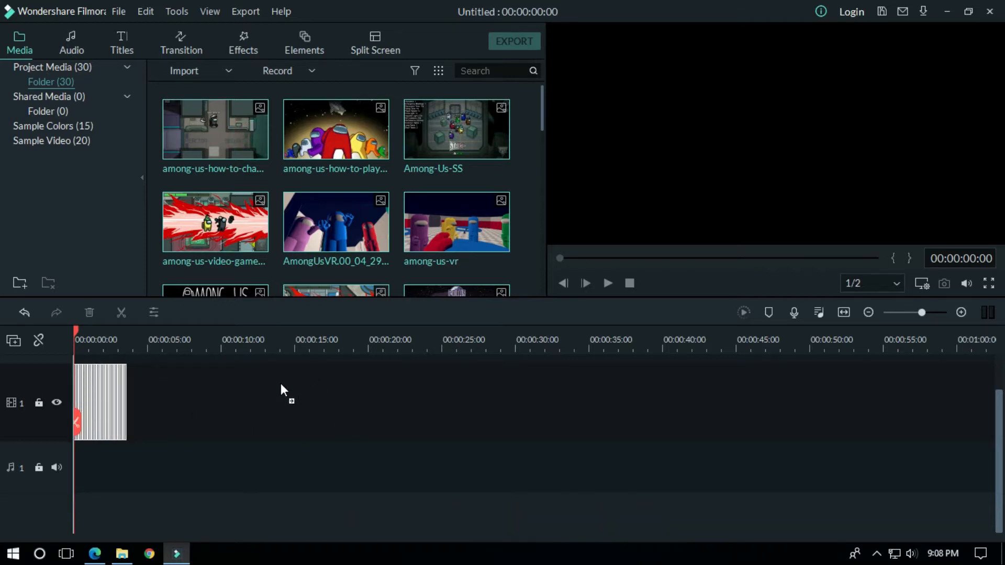
{"action": "scroll", "coordinate": [164, 420], "scroll_direction": "up", "scroll_amount": 1}
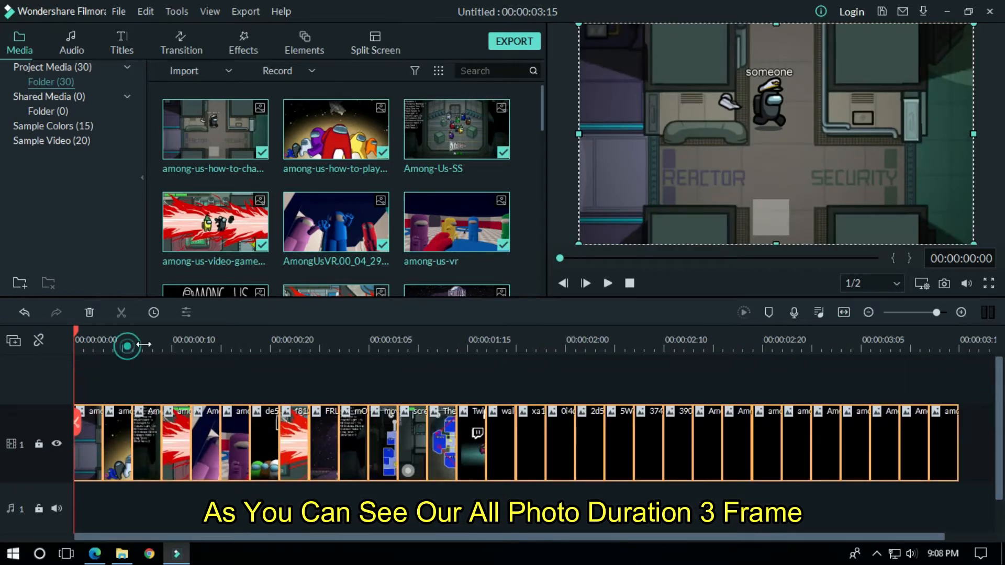
{"action": "left_click_drag", "start_coordinate": [127, 345], "coordinate": [162, 344]}
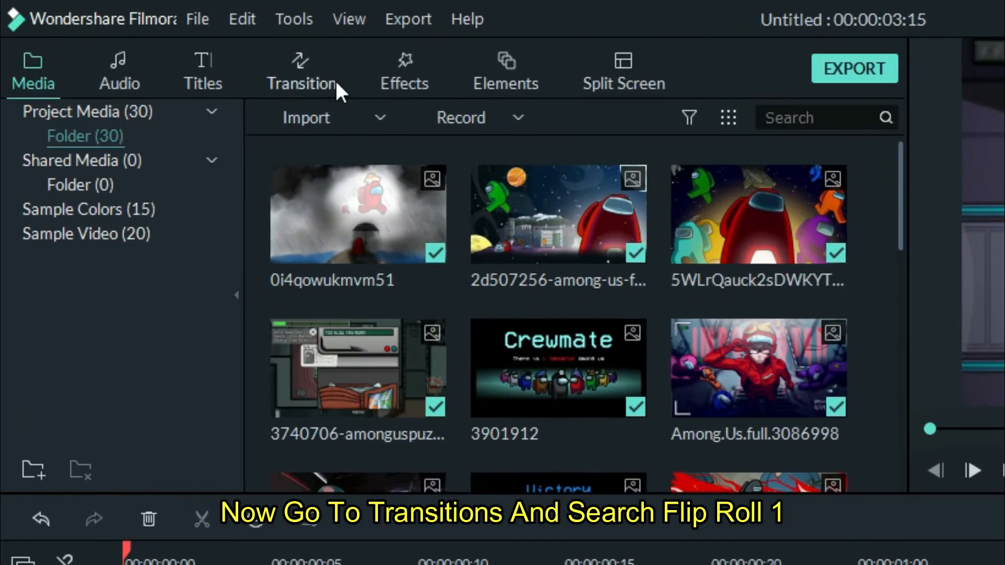
Search the transitions for "flip" and apply Flip Roll 1 within each of the first five photo pairs on the timeline
{"action": "left_click", "coordinate": [193, 46]}
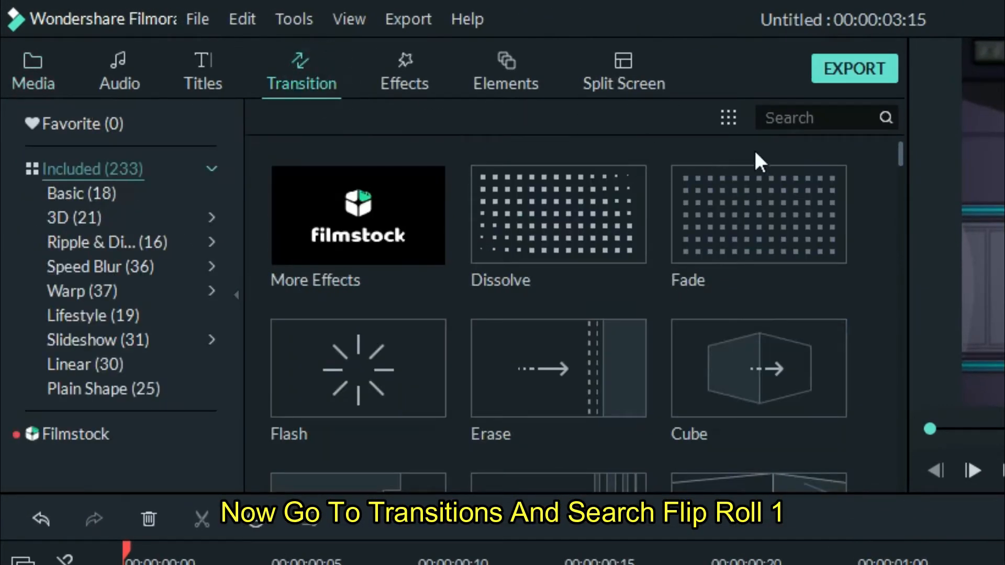
{"action": "type", "text": "flip"}
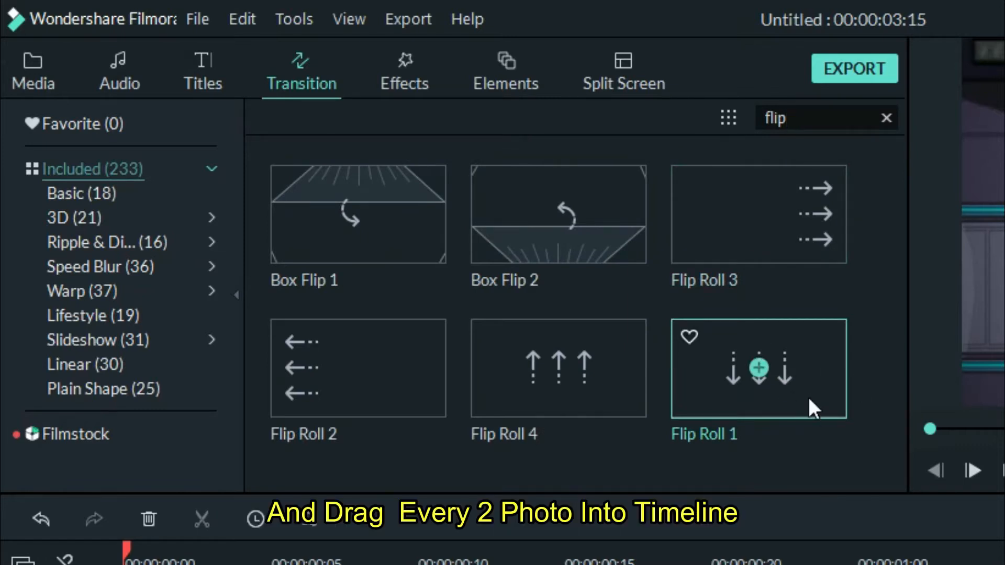
{"action": "left_click_drag", "start_coordinate": [815, 378], "coordinate": [173, 342]}
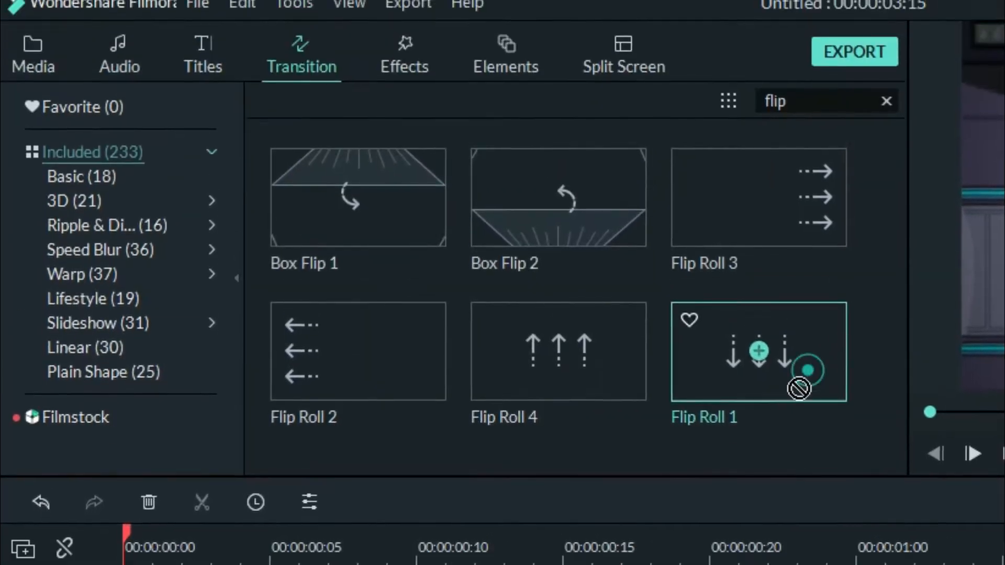
{"action": "left_click_drag", "start_coordinate": [792, 33], "coordinate": [328, 364]}
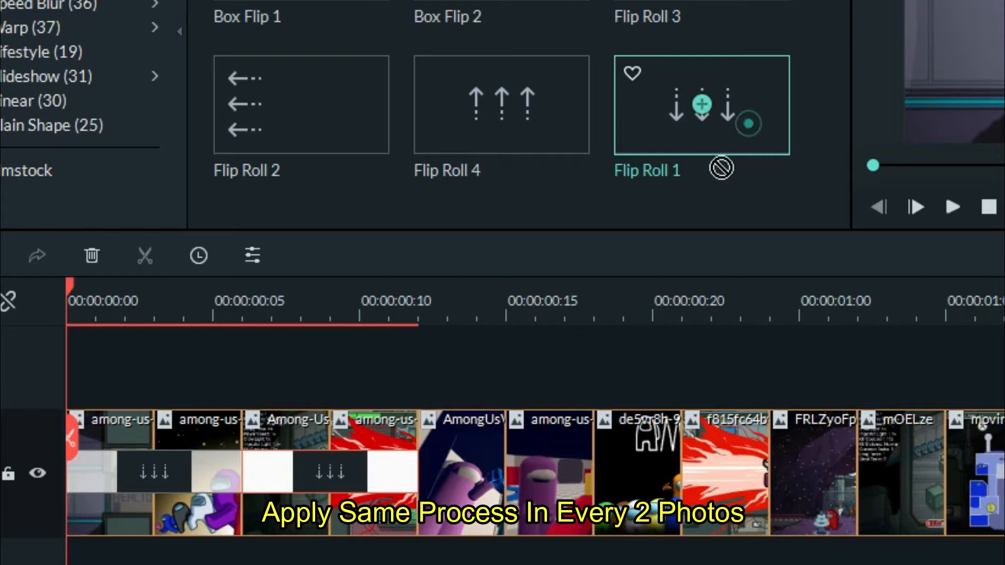
{"action": "left_click_drag", "start_coordinate": [721, 168], "coordinate": [467, 444]}
{"action": "left_click_drag", "start_coordinate": [767, 130], "coordinate": [637, 455]}
{"action": "left_click_drag", "start_coordinate": [723, 117], "coordinate": [835, 464]}
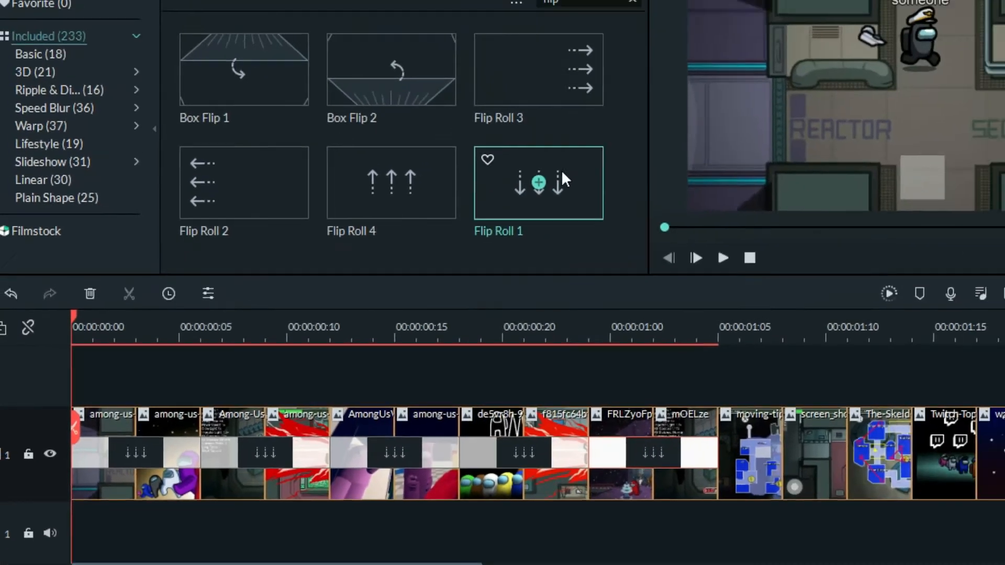
Apply the Flip Roll 1 transition within each remaining pair of photos through the end of the timeline
{"action": "left_click_drag", "start_coordinate": [463, 564], "coordinate": [732, 564]}
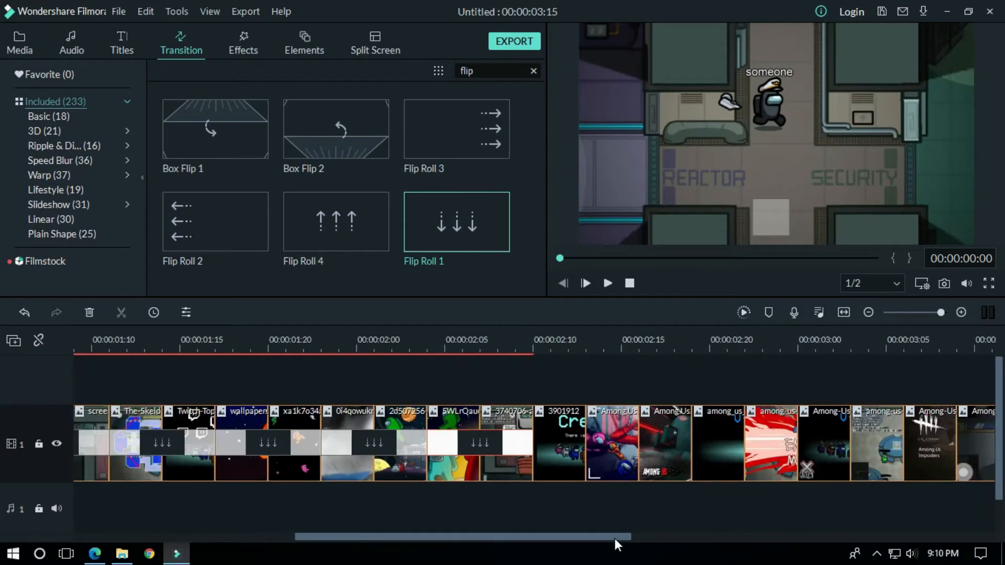
{"action": "left_click_drag", "start_coordinate": [456, 222], "coordinate": [586, 443]}
{"action": "left_click_drag", "start_coordinate": [456, 221], "coordinate": [692, 443]}
{"action": "left_click_drag", "start_coordinate": [623, 537], "coordinate": [675, 538]}
{"action": "left_click_drag", "start_coordinate": [456, 222], "coordinate": [762, 443]}
{"action": "left_click_drag", "start_coordinate": [457, 222], "coordinate": [868, 443]}
{"action": "left_click_drag", "start_coordinate": [670, 538], "coordinate": [398, 538]}
{"action": "left_click_drag", "start_coordinate": [719, 344], "coordinate": [461, 333]}
Export the photo sequence as a video and import the exported file 1 into the project media
{"action": "left_click", "coordinate": [514, 40]}
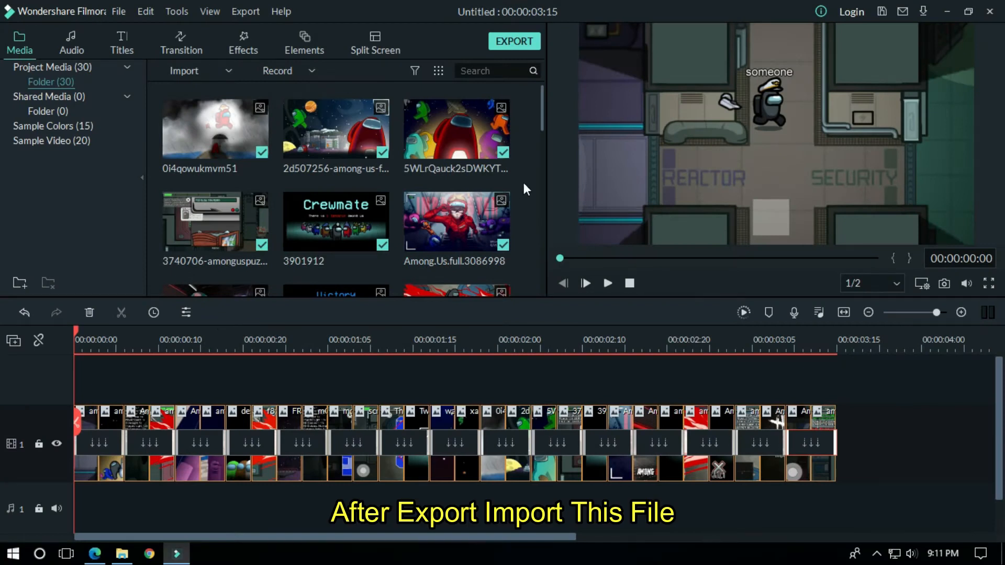
{"action": "right_click", "coordinate": [524, 182]}
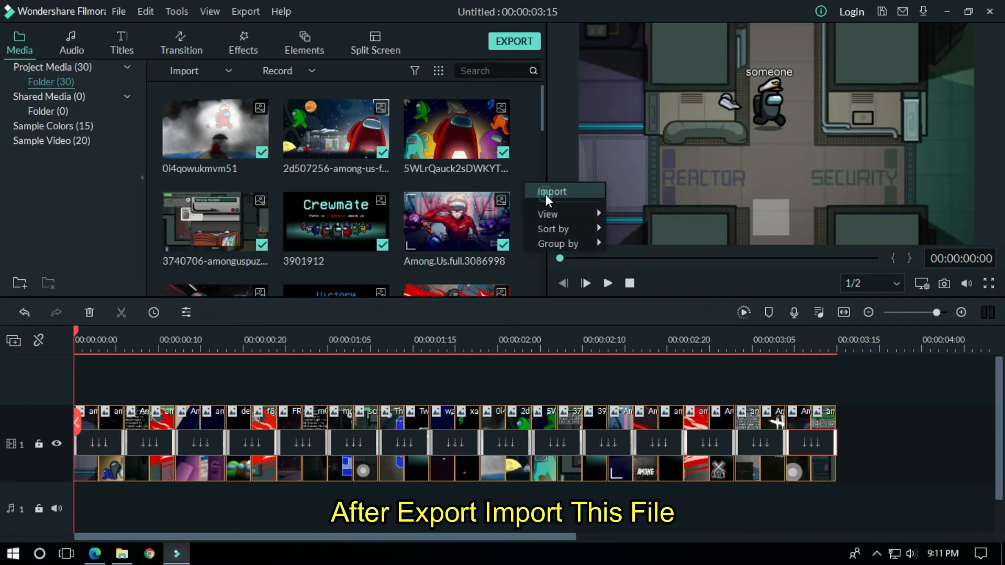
{"action": "left_click", "coordinate": [545, 194]}
{"action": "double_click", "coordinate": [281, 111]}
{"action": "left_click_drag", "start_coordinate": [545, 112], "coordinate": [548, 311]}
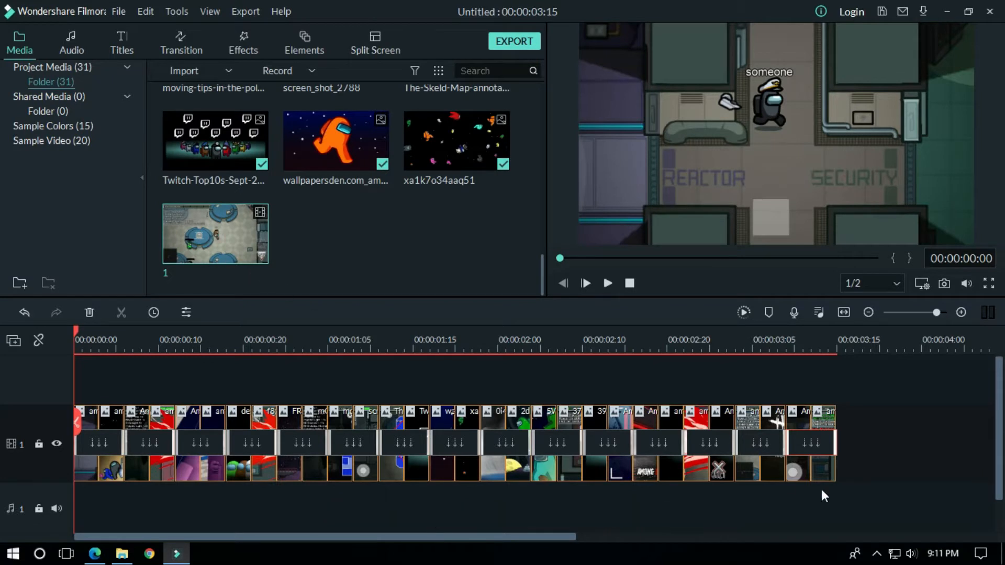
Delete all photos from the timeline and place the imported video 1 at the start of video track 1
{"action": "left_click_drag", "start_coordinate": [897, 487], "coordinate": [56, 394]}
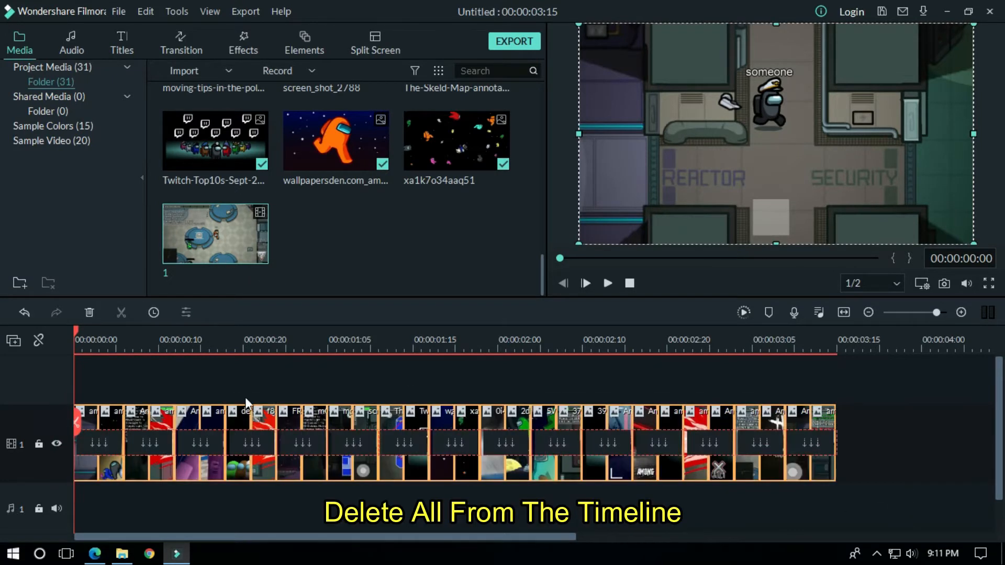
{"action": "key", "text": "Delete"}
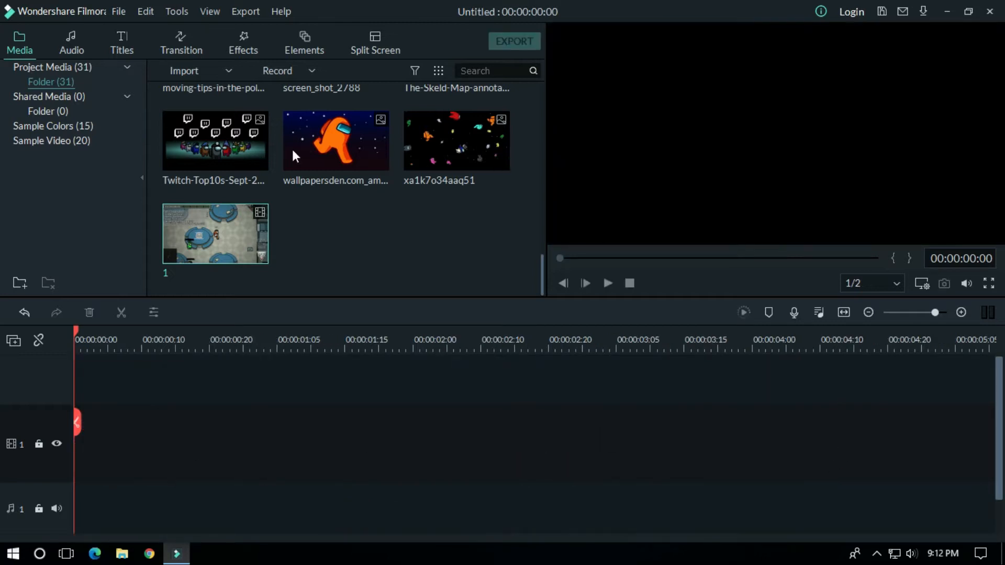
{"action": "left_click_drag", "start_coordinate": [255, 244], "coordinate": [73, 425]}
Preview the imported video by playing it through on the timeline
{"action": "left_click_drag", "start_coordinate": [654, 259], "coordinate": [514, 259]}
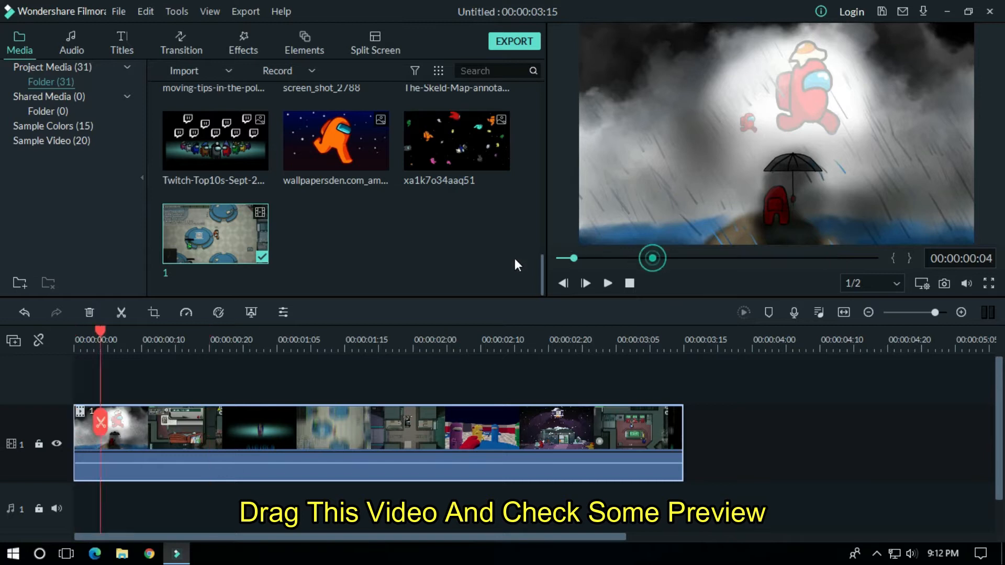
{"action": "left_click", "coordinate": [608, 284]}
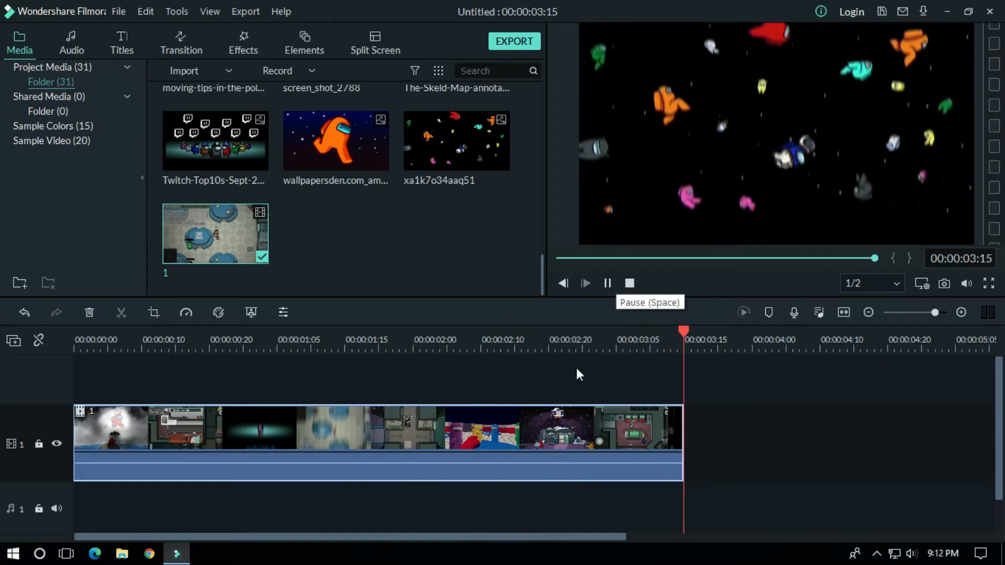
{"action": "left_click_drag", "start_coordinate": [482, 334], "coordinate": [166, 315]}
Add two more copies of video 1 end to end after the first clip on video track 1
{"action": "left_click_drag", "start_coordinate": [216, 234], "coordinate": [441, 426]}
{"action": "left_click_drag", "start_coordinate": [301, 537], "coordinate": [409, 538]}
{"action": "left_click_drag", "start_coordinate": [507, 392], "coordinate": [626, 437]}
{"action": "left_click_drag", "start_coordinate": [649, 341], "coordinate": [479, 343]}
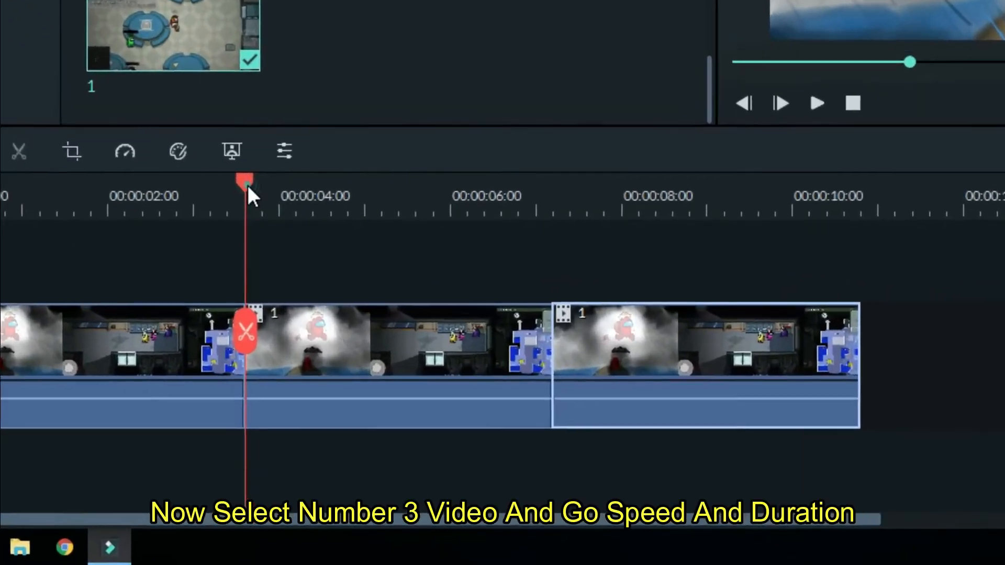
{"action": "left_click_drag", "start_coordinate": [260, 336], "coordinate": [74, 337]}
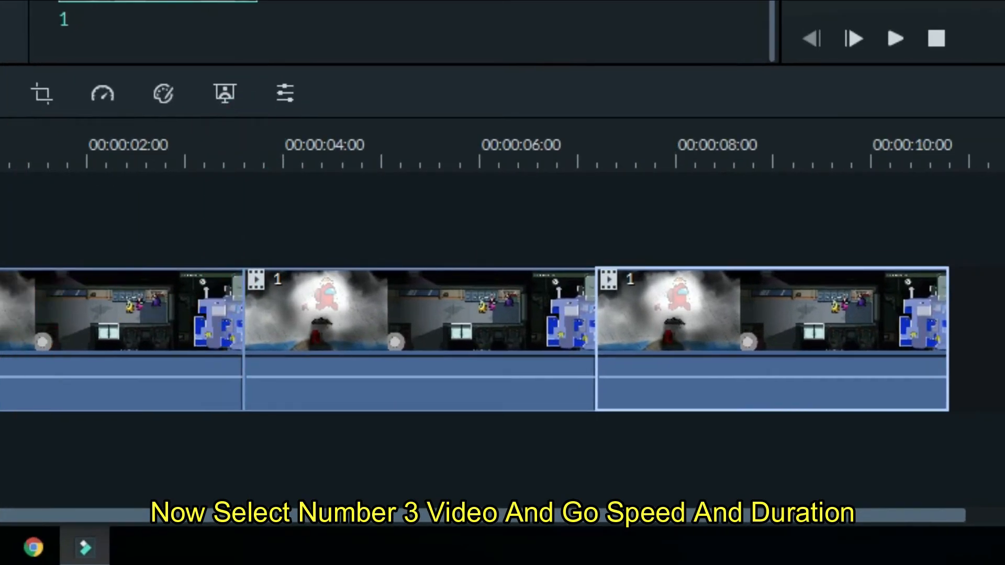
Set the third video clip's custom speed to 3
{"action": "left_click", "coordinate": [691, 143]}
{"action": "left_click", "coordinate": [799, 329]}
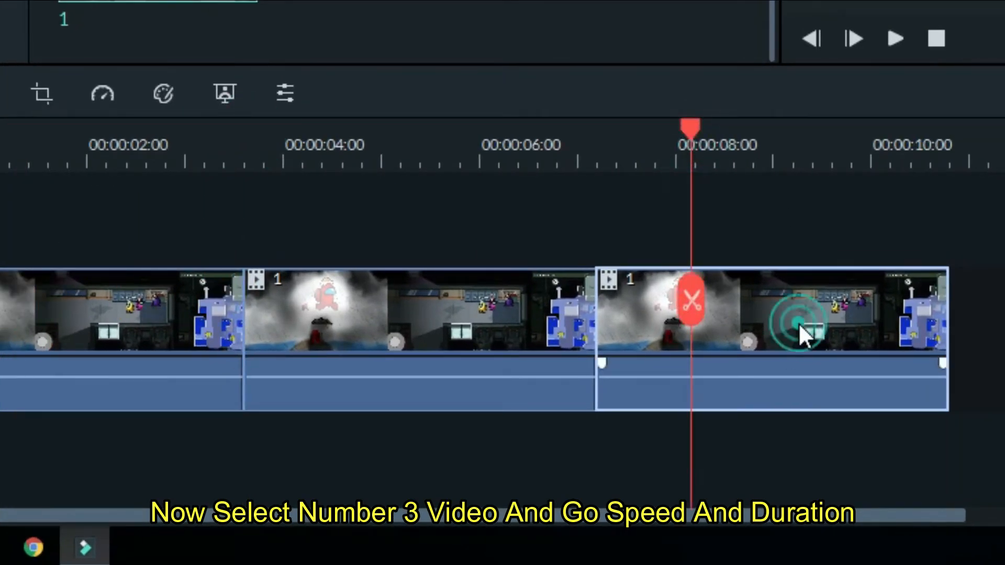
{"action": "left_click", "coordinate": [97, 97]}
{"action": "mouse_move", "coordinate": [159, 189]}
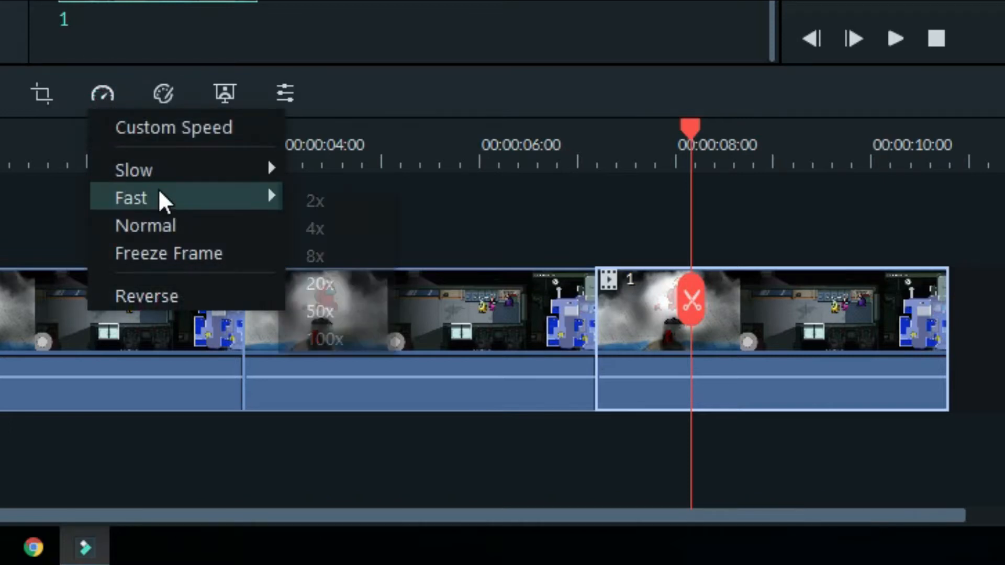
{"action": "left_click", "coordinate": [161, 128]}
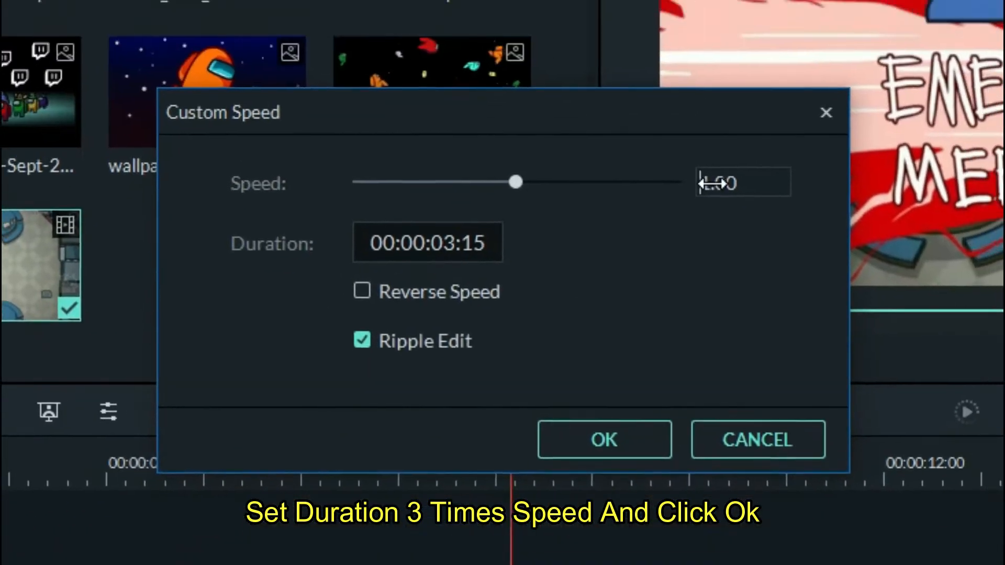
{"action": "double_click", "coordinate": [806, 24]}
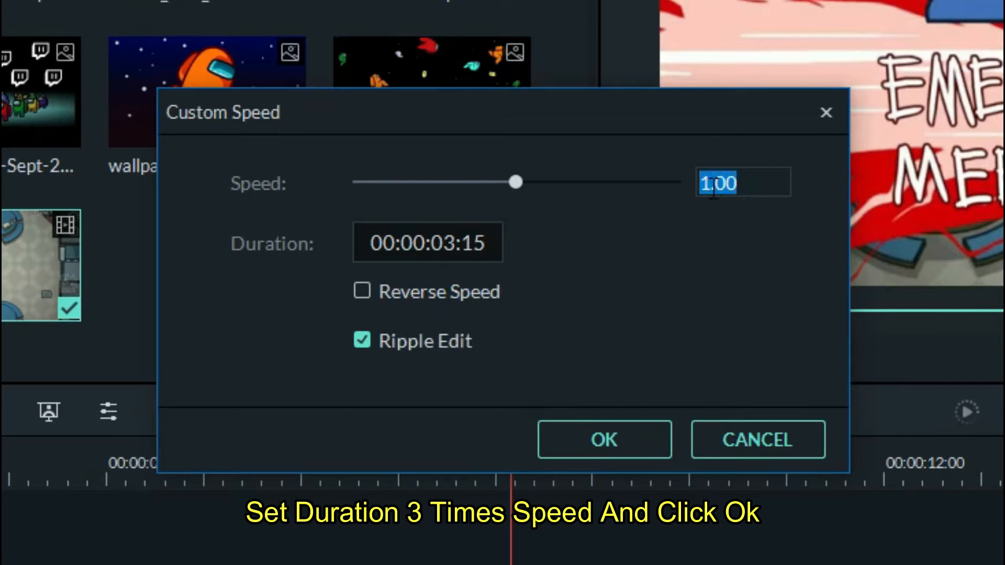
{"action": "type", "text": "3"}
{"action": "left_click", "coordinate": [647, 438]}
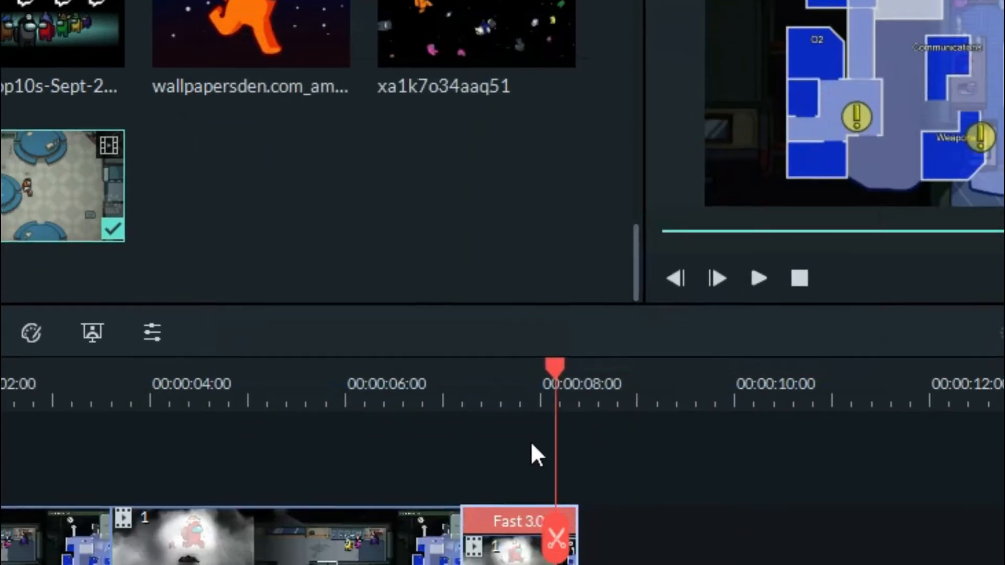
Set the second video clip on video track 1 to the 2x fast speed preset
{"action": "left_click", "coordinate": [282, 530]}
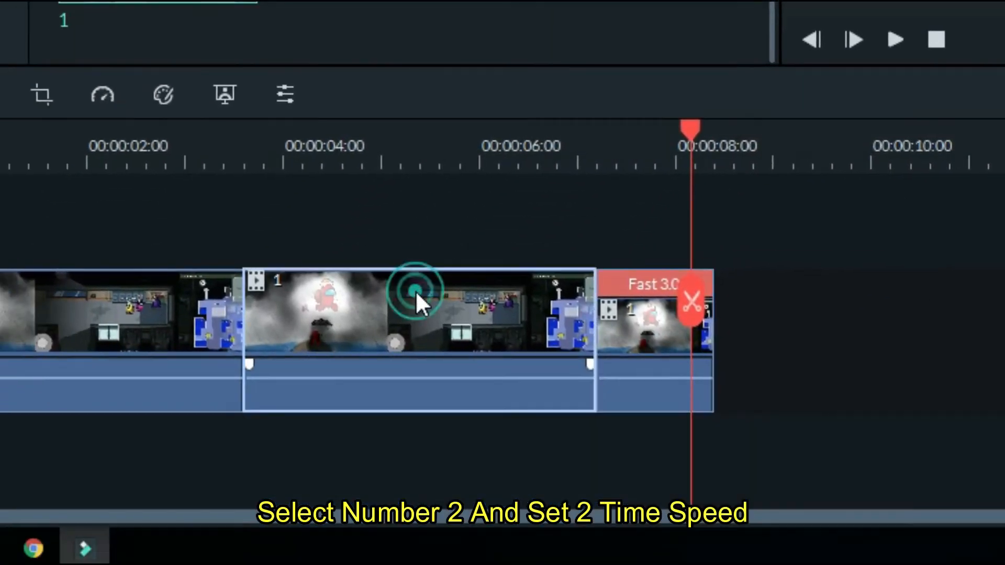
{"action": "left_click", "coordinate": [97, 90]}
{"action": "mouse_move", "coordinate": [156, 199]}
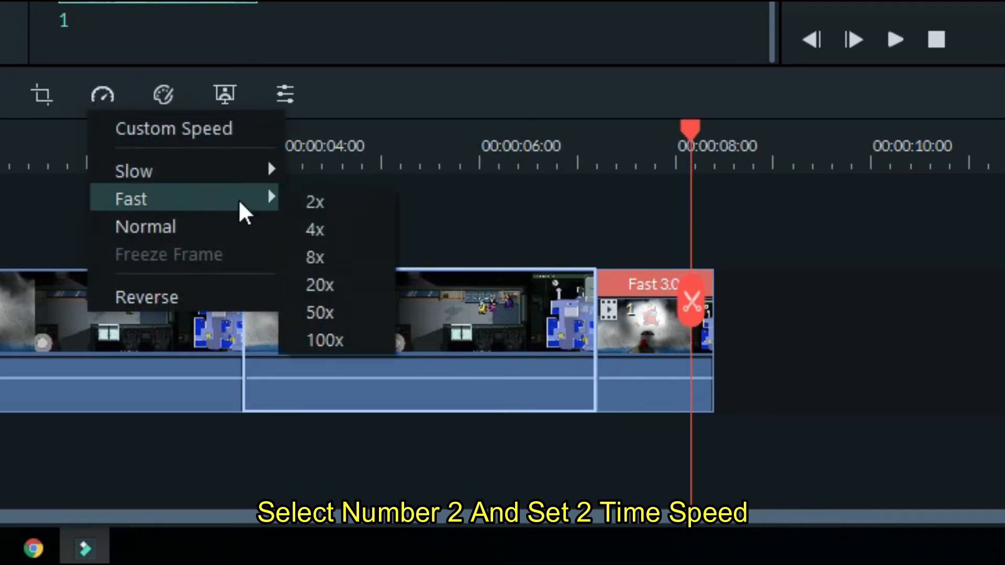
{"action": "left_click", "coordinate": [309, 202]}
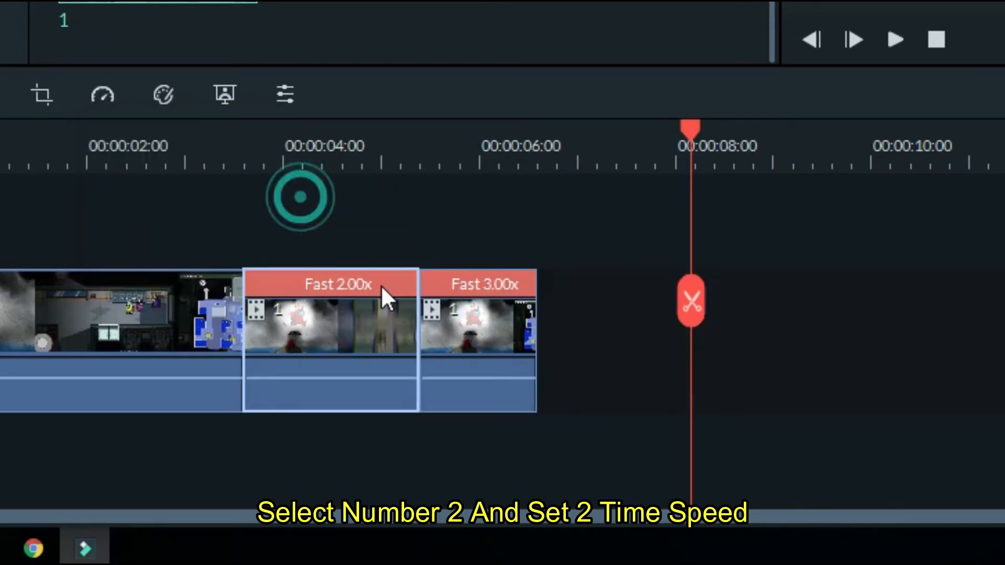
Set the first video clip's custom speed to 1.5
{"action": "left_click", "coordinate": [117, 286]}
{"action": "left_click", "coordinate": [103, 95]}
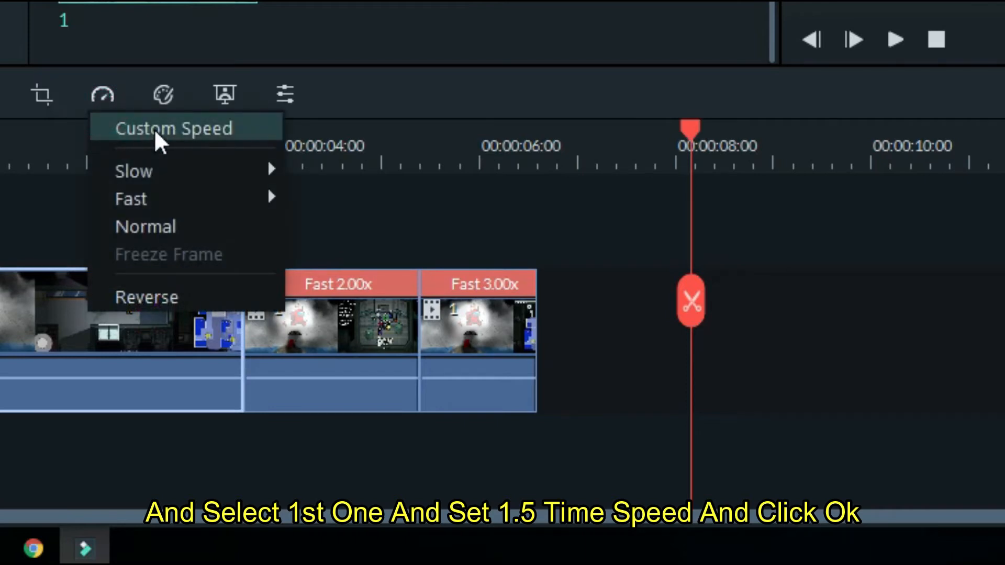
{"action": "left_click", "coordinate": [154, 129]}
{"action": "left_click", "coordinate": [719, 183]}
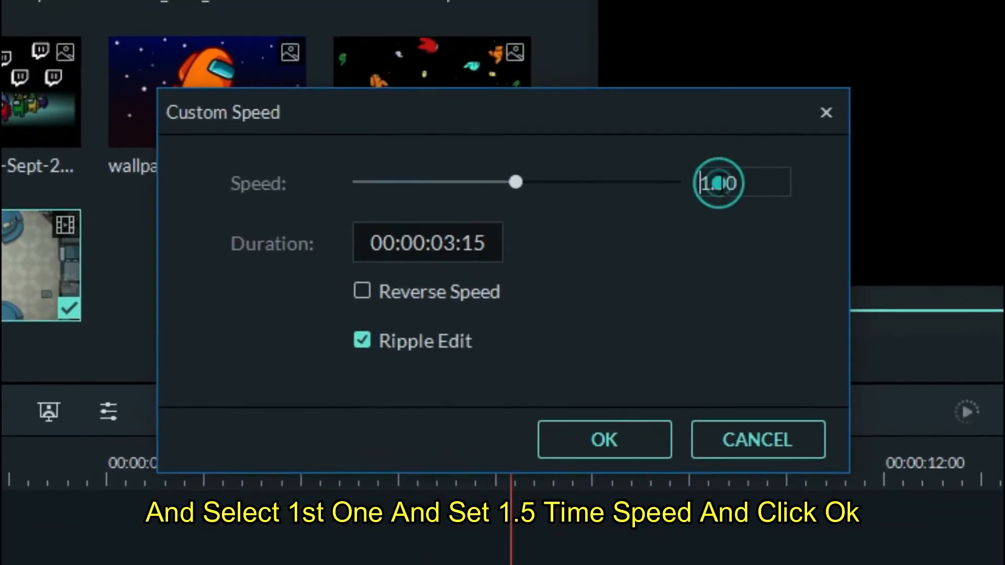
{"action": "double_click", "coordinate": [717, 184]}
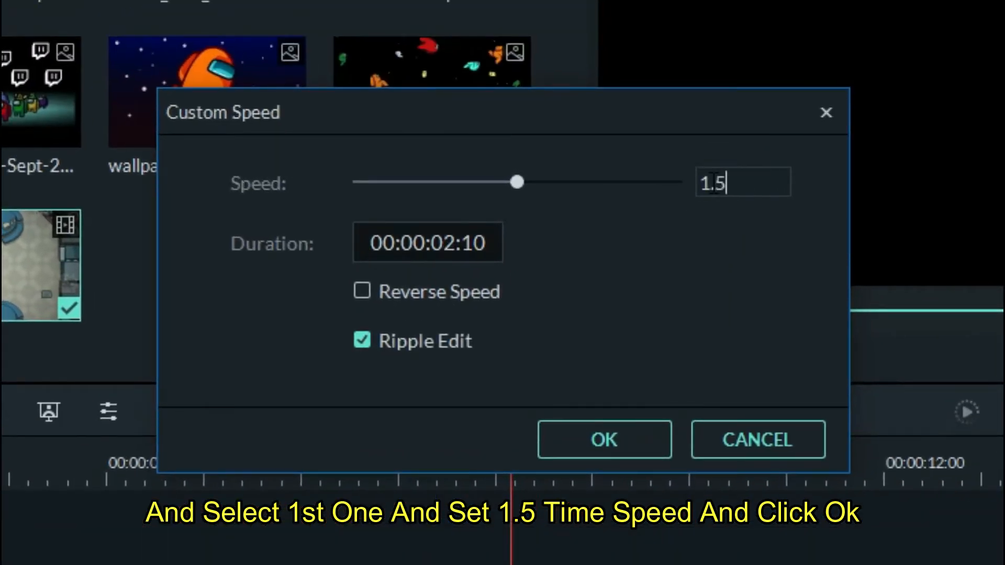
{"action": "left_click", "coordinate": [640, 442]}
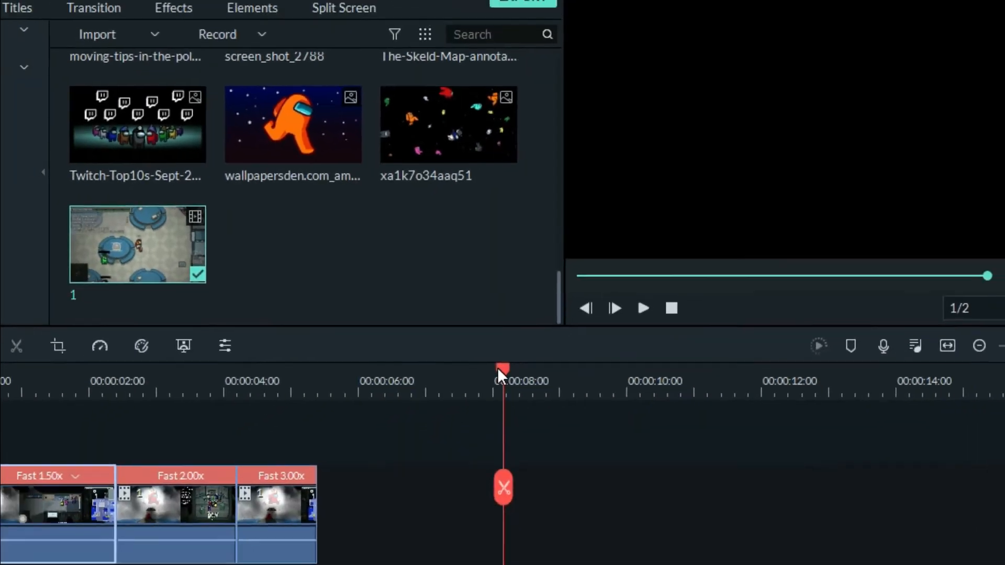
Preview the three-clip sequence from its start and export it as a video named 2
{"action": "left_click_drag", "start_coordinate": [498, 368], "coordinate": [21, 356]}
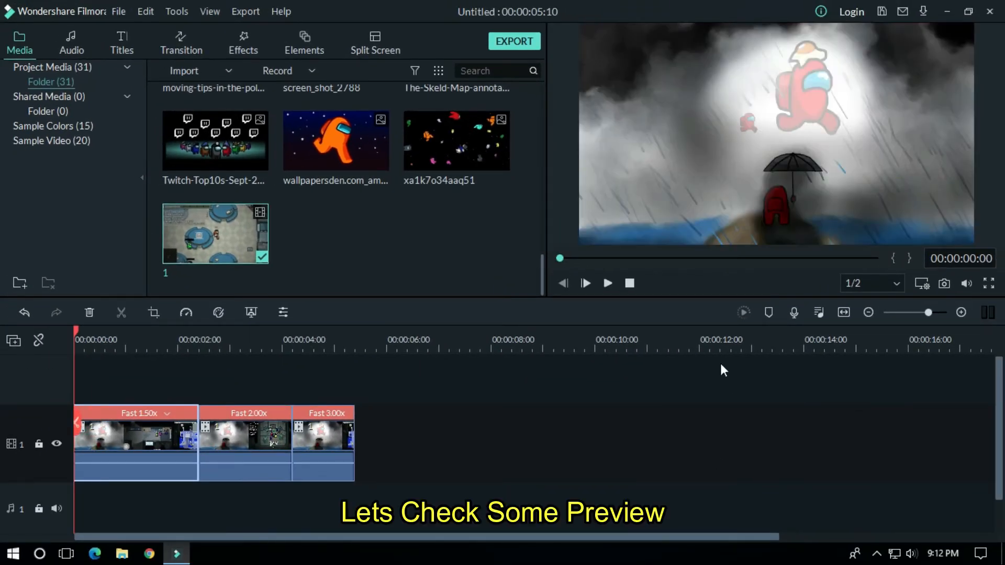
{"action": "left_click", "coordinate": [612, 283]}
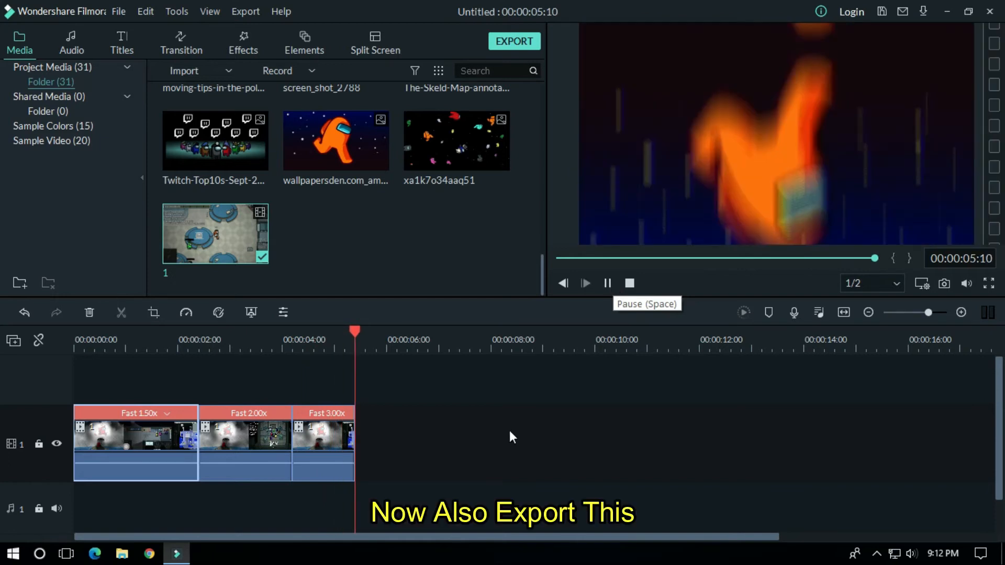
{"action": "left_click", "coordinate": [514, 40]}
{"action": "type", "text": "2"}
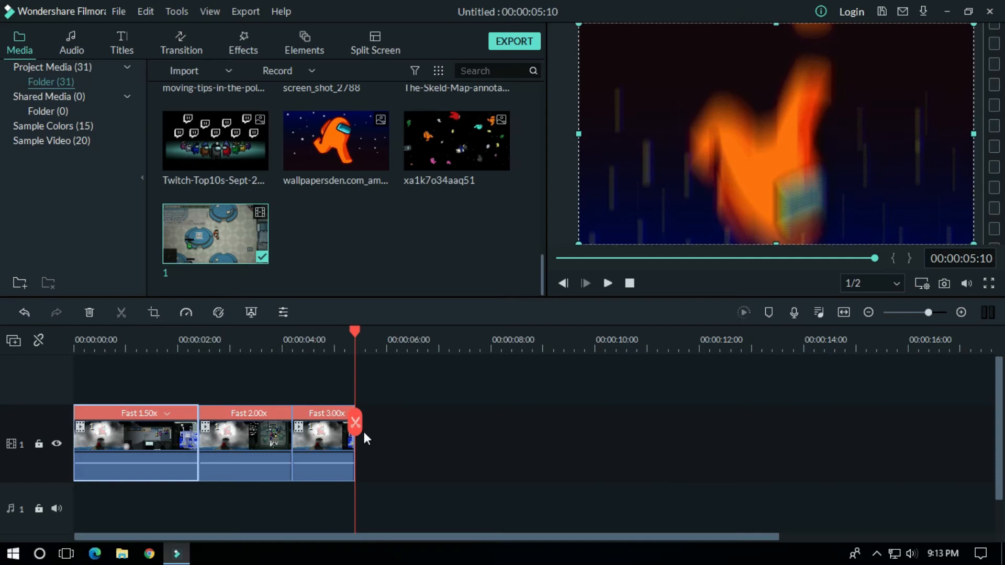
Delete all three clips from the timeline and import the exported video 2 into the project media
{"action": "left_click_drag", "start_coordinate": [379, 451], "coordinate": [64, 432]}
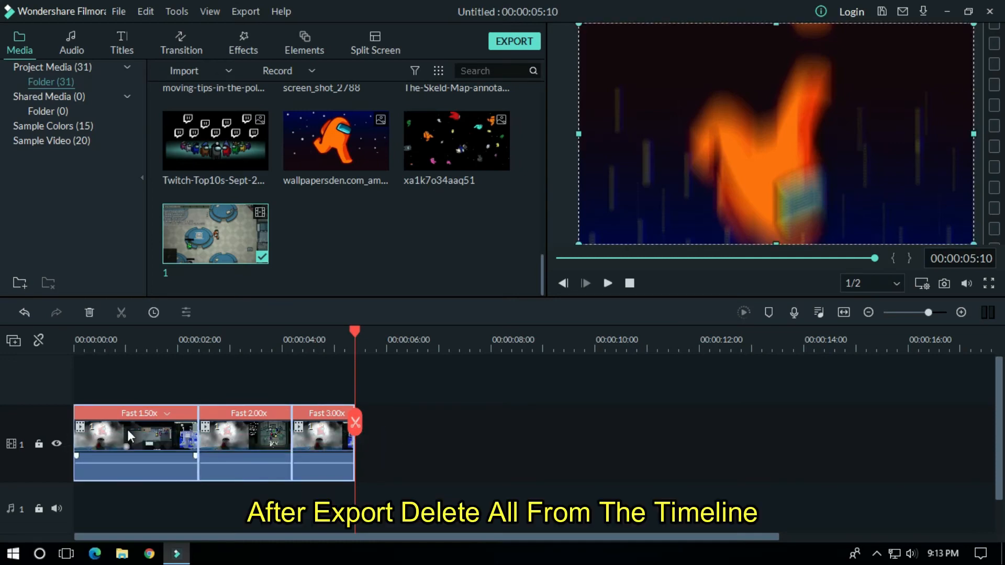
{"action": "key", "text": "Delete"}
{"action": "right_click", "coordinate": [364, 218]}
{"action": "left_click", "coordinate": [390, 223]}
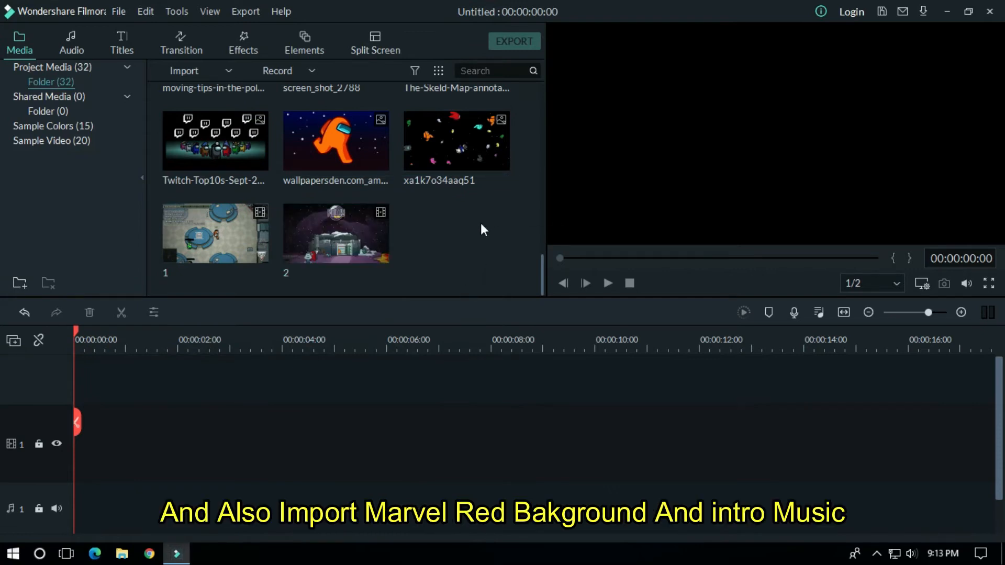
Import the Red Background image and the Marvel Among US music file from New folder
{"action": "right_click", "coordinate": [480, 223]}
{"action": "left_click", "coordinate": [503, 231]}
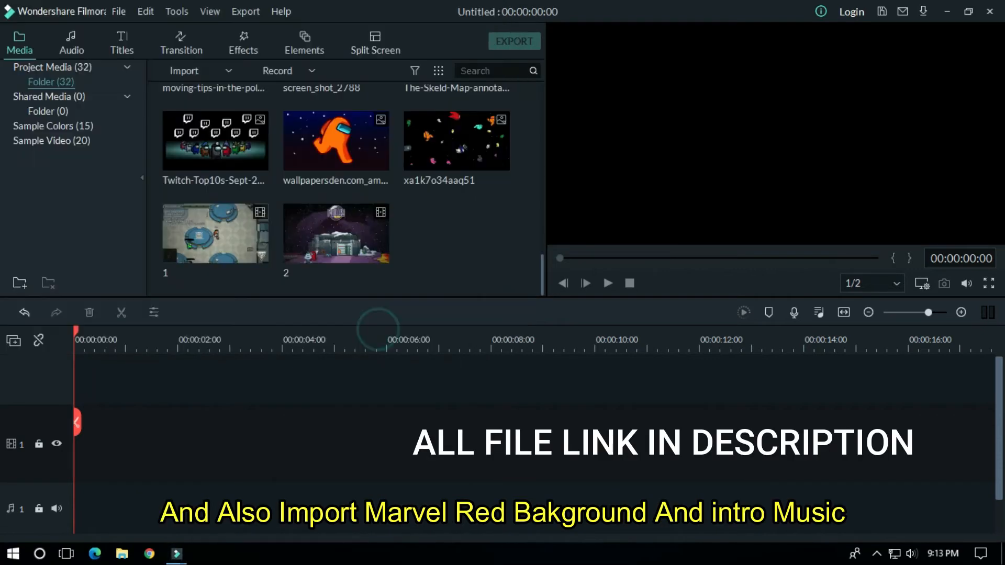
{"action": "left_click_drag", "start_coordinate": [507, 124], "coordinate": [511, 155]}
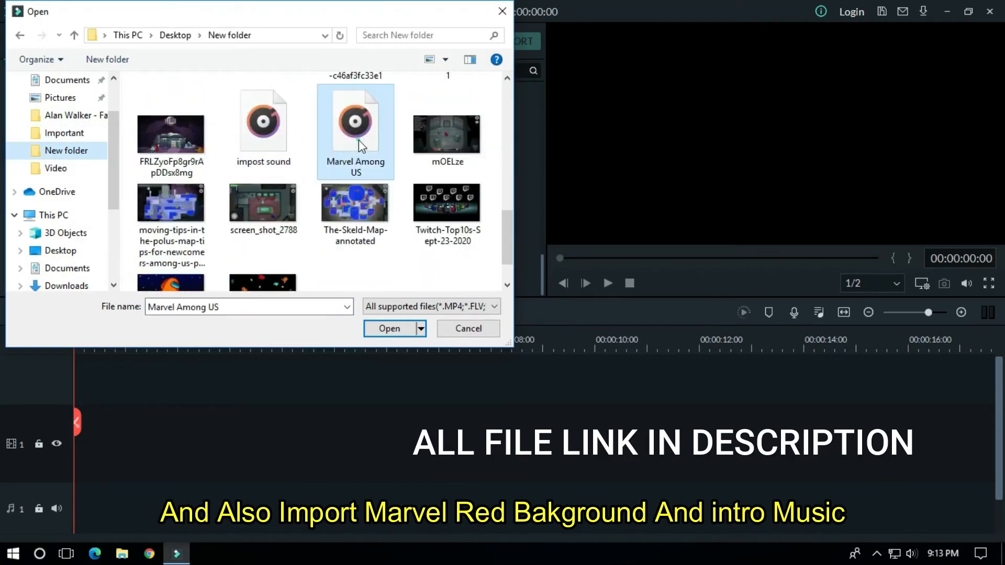
{"action": "double_click", "coordinate": [359, 140]}
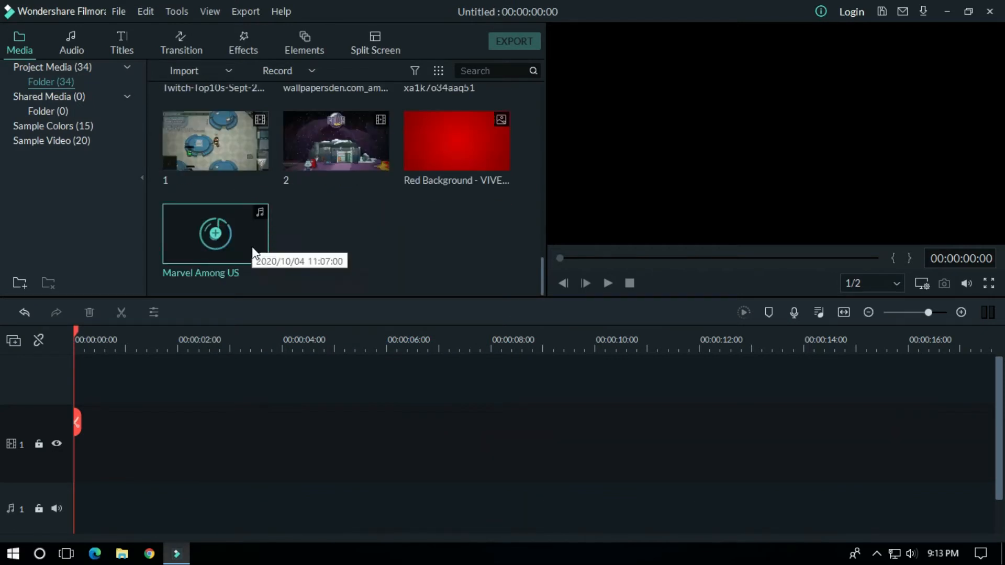
Place Marvel Among US on audio track 1 and the red background on video track 1, extended to the music's full length
{"action": "left_click_drag", "start_coordinate": [258, 243], "coordinate": [67, 494]}
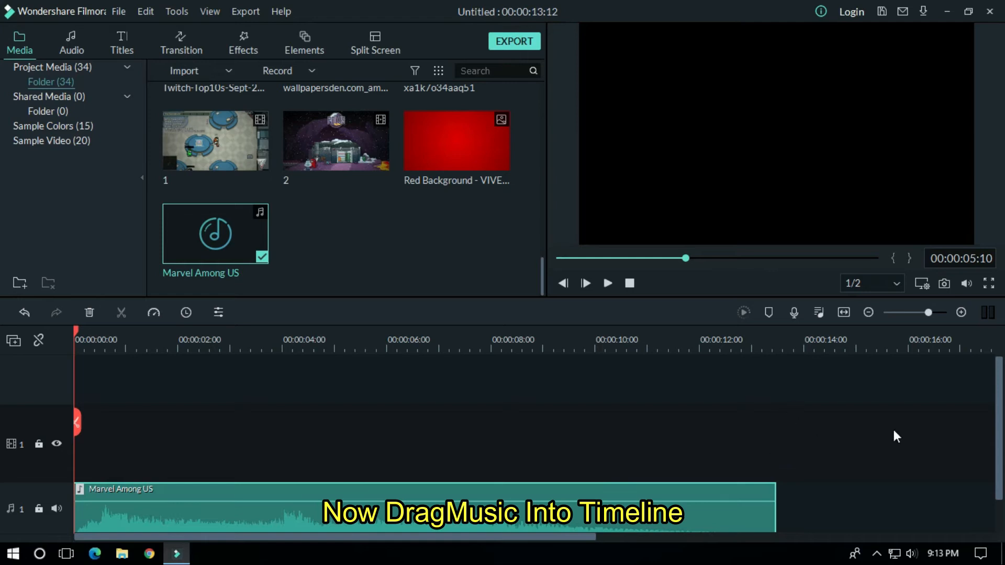
{"action": "left_click_drag", "start_coordinate": [999, 394], "coordinate": [1002, 413]}
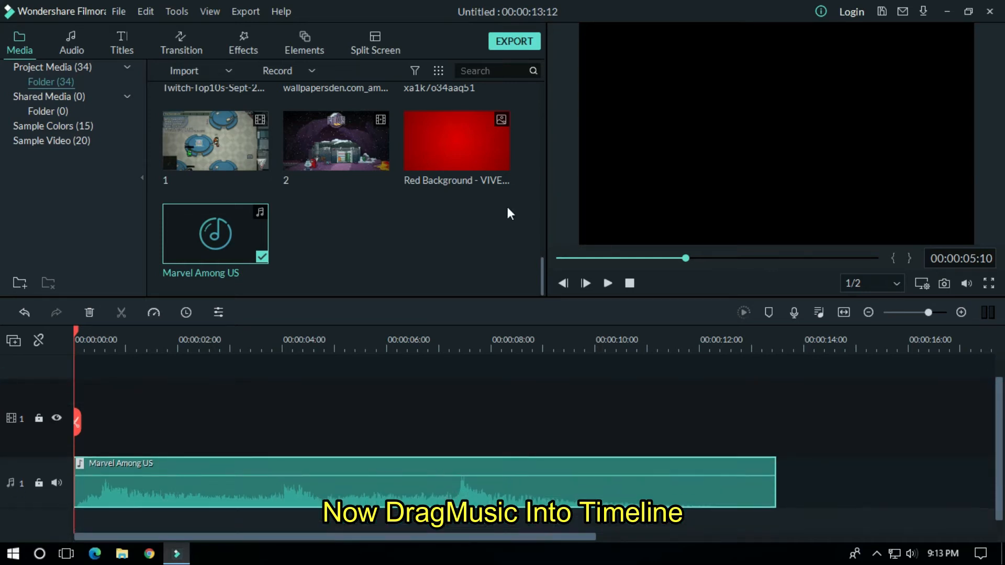
{"action": "left_click_drag", "start_coordinate": [489, 161], "coordinate": [776, 437]}
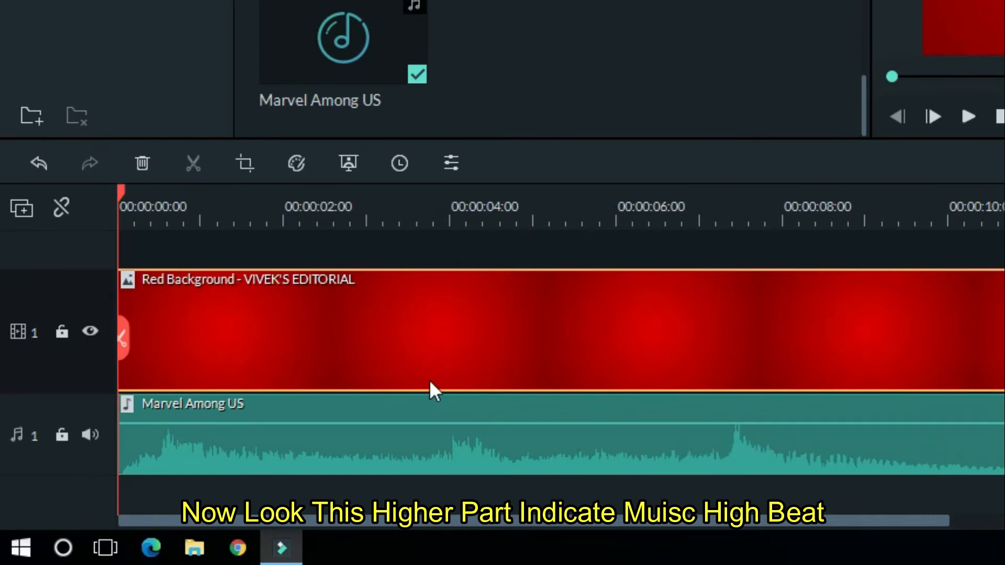
Add markers to the Marvel Among US clip at its three high beats: near the start, about 4 s, and 00:00:07:11
{"action": "left_click", "coordinate": [310, 467]}
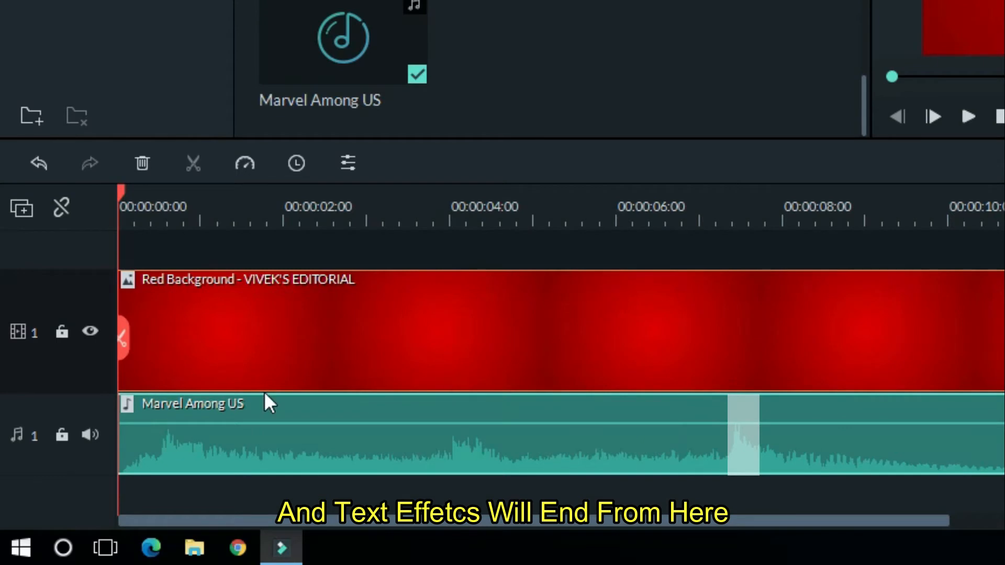
{"action": "left_click", "coordinate": [164, 214]}
{"action": "left_click_drag", "start_coordinate": [168, 204], "coordinate": [170, 203]}
{"action": "left_click", "coordinate": [237, 452]}
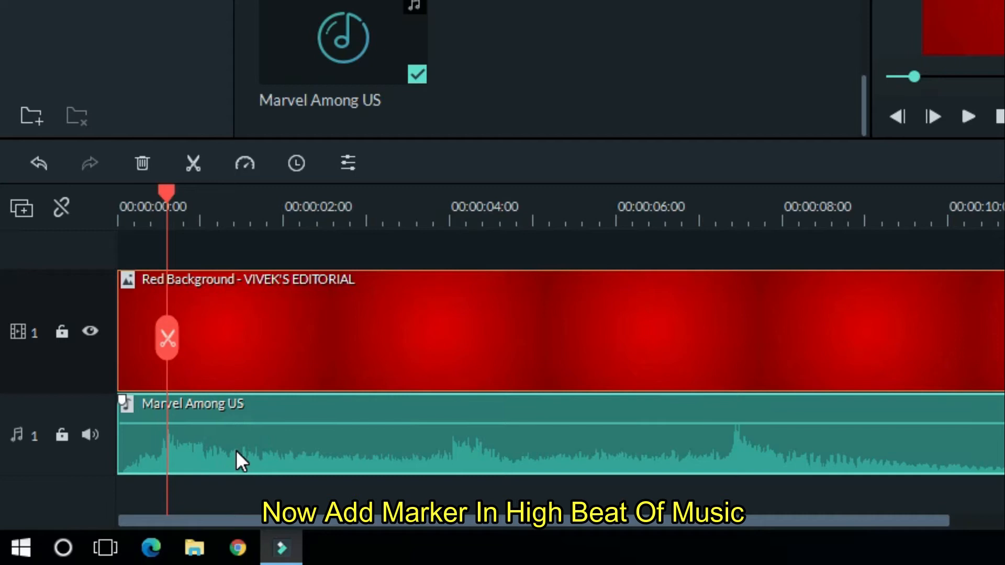
{"action": "key", "text": "m"}
{"action": "left_click", "coordinate": [457, 208]}
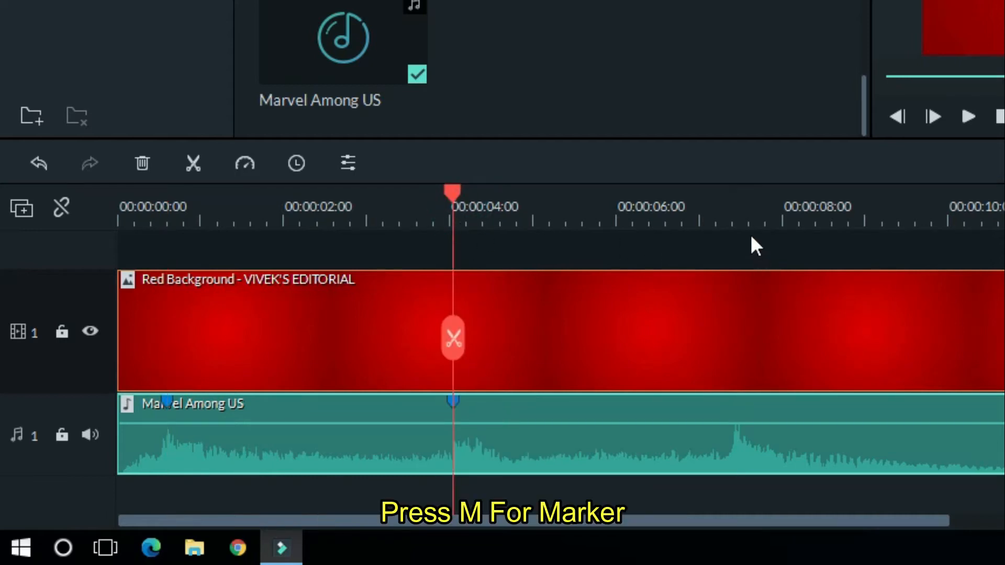
{"action": "left_click", "coordinate": [737, 201]}
{"action": "key", "text": "m"}
{"action": "scroll", "coordinate": [561, 392], "scroll_direction": "up", "scroll_amount": 1}
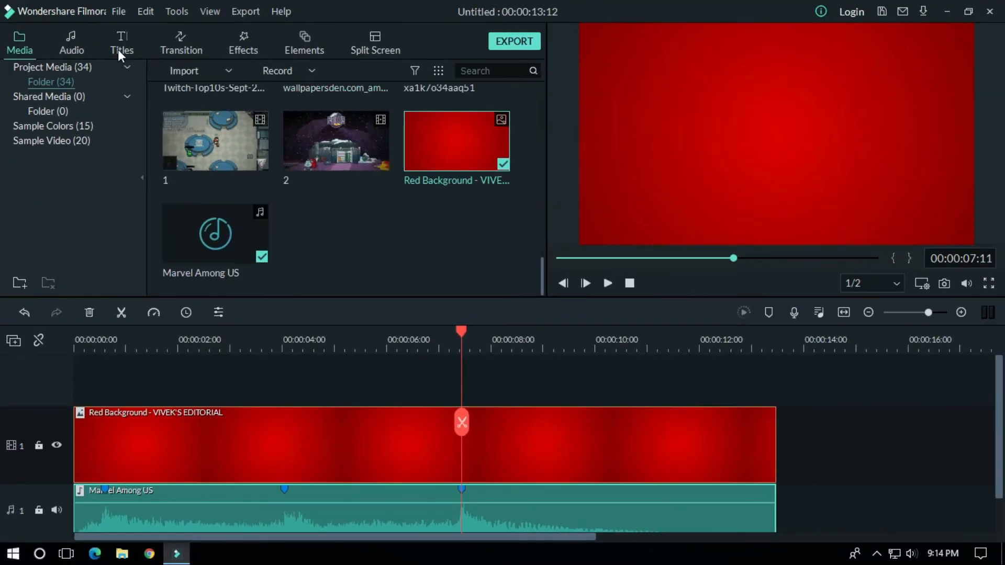
Add a Default Title above the red background, running from the second music marker to the end of the background
{"action": "left_click", "coordinate": [121, 49]}
{"action": "mouse_move", "coordinate": [641, 230]}
{"action": "left_mouse_down"}
{"action": "mouse_move", "coordinate": [618, 555]}
{"action": "mouse_move", "coordinate": [116, 256]}
{"action": "left_mouse_up"}
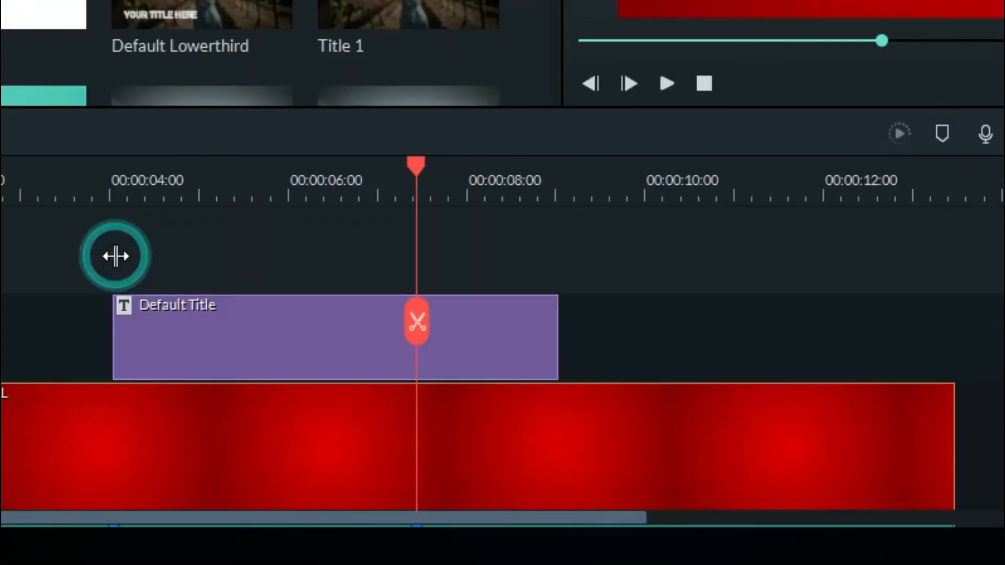
{"action": "left_click_drag", "start_coordinate": [555, 291], "coordinate": [954, 274]}
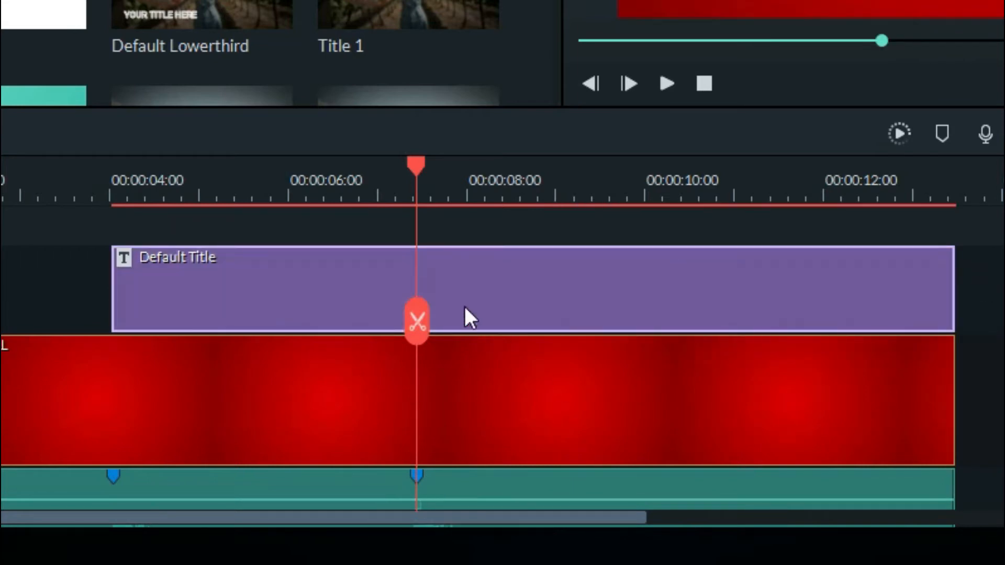
Open the Default Title in advanced text editing and replace its text with AMONG US
{"action": "double_click", "coordinate": [281, 296]}
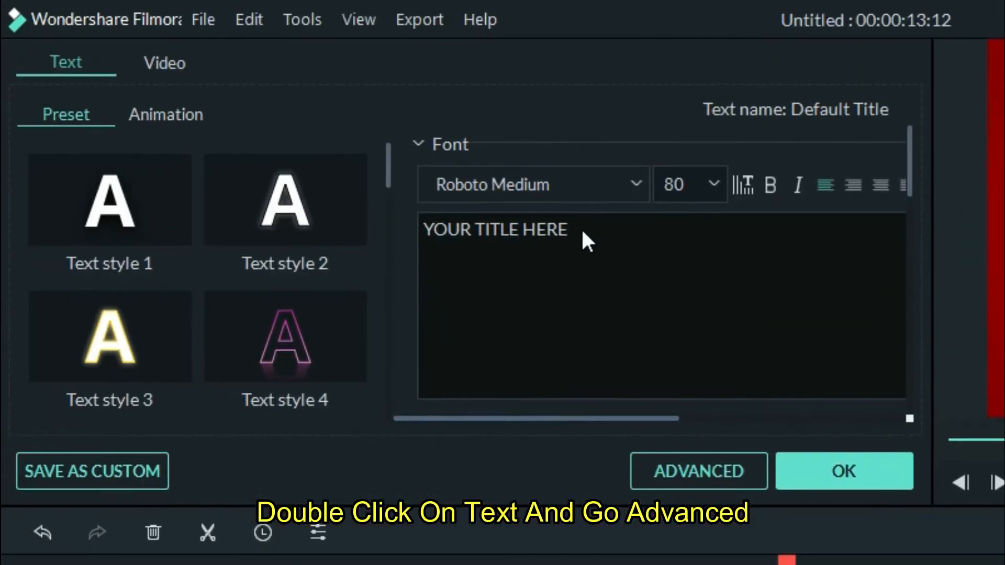
{"action": "left_click", "coordinate": [582, 230]}
{"action": "left_click", "coordinate": [705, 471]}
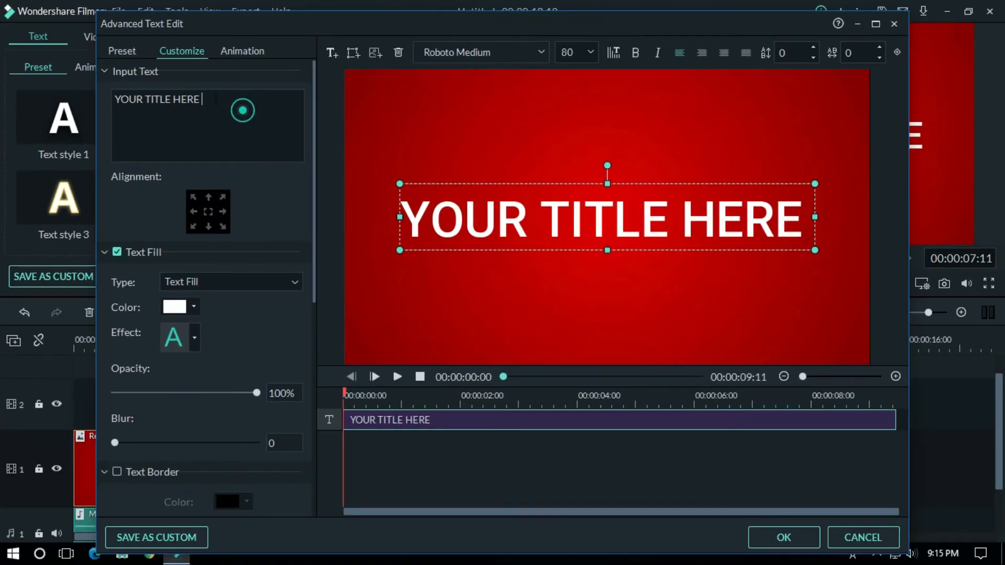
{"action": "left_click_drag", "start_coordinate": [243, 110], "coordinate": [90, 94]}
{"action": "type", "text": "MAR"}
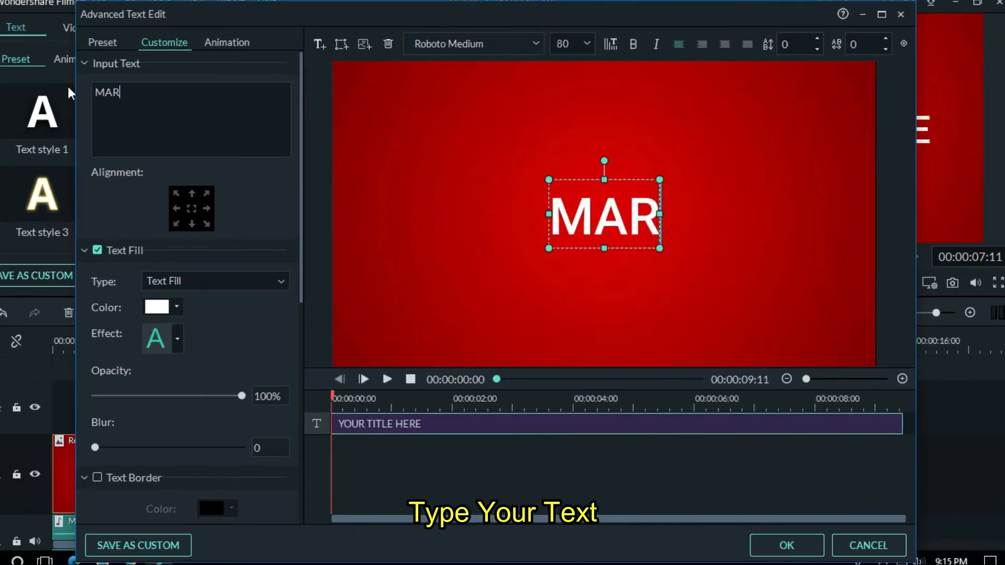
{"action": "key", "text": "BackSpace"}
{"action": "key", "text": "BackSpace"}
{"action": "key", "text": "BackSpace"}
{"action": "type", "text": "AMONG US"}
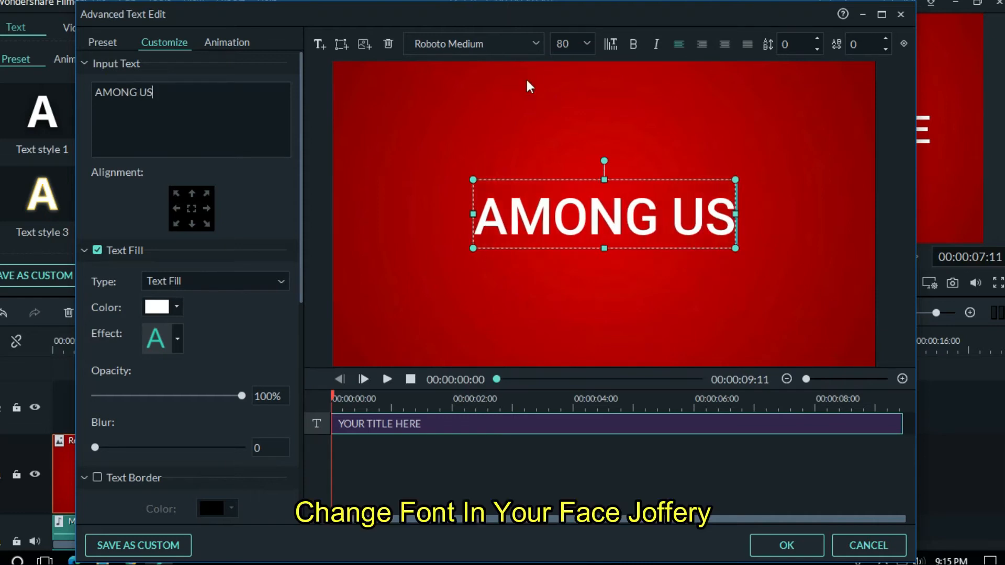
Format the AMONG US text in the font In your face, Joffrey!, size 130, bold
{"action": "left_click", "coordinate": [492, 43]}
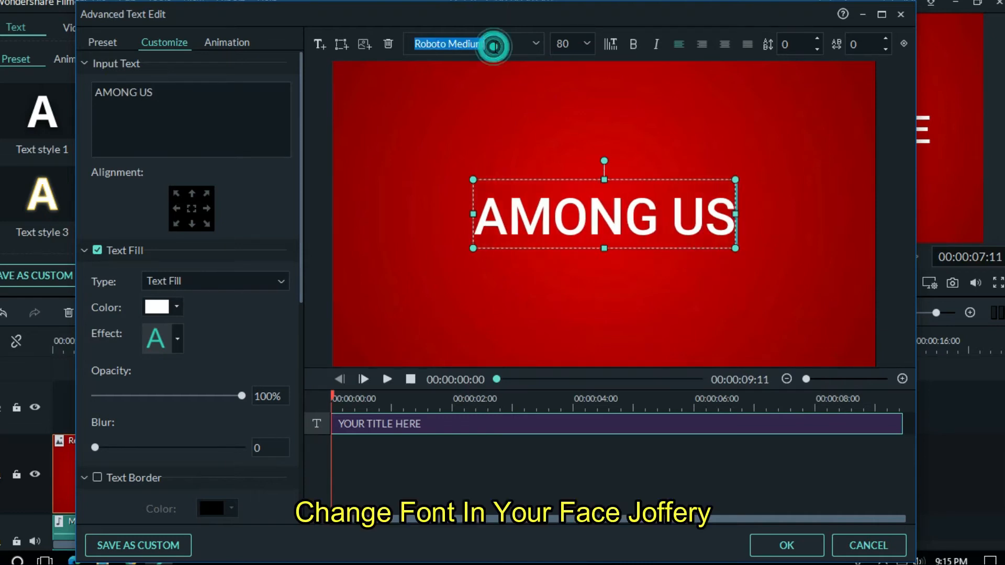
{"action": "type", "text": "in your face, Joffrey!"}
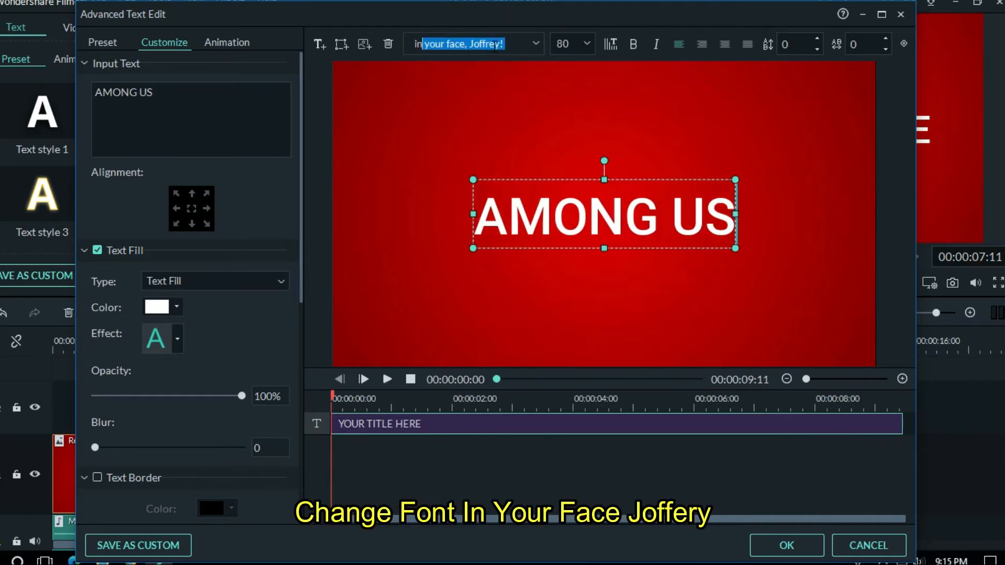
{"action": "key", "text": "Return"}
{"action": "left_click", "coordinate": [572, 44]}
{"action": "type", "text": "120"}
{"action": "key", "text": "Return"}
{"action": "left_click", "coordinate": [576, 43]}
{"action": "type", "text": "130"}
{"action": "key", "text": "Return"}
{"action": "left_click", "coordinate": [633, 45]}
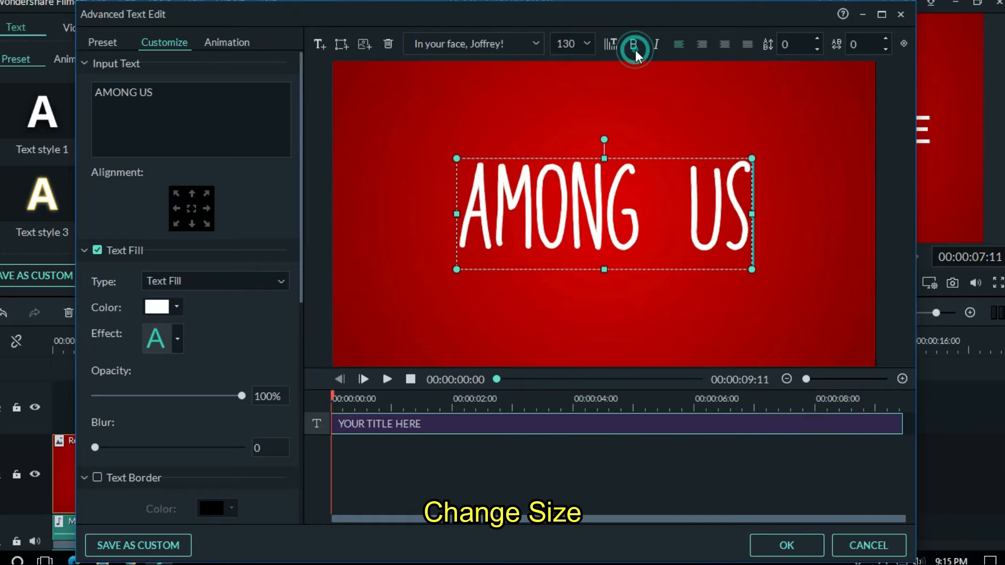
Enable a black text border on the AMONG US title
{"action": "left_click_drag", "start_coordinate": [303, 253], "coordinate": [301, 361]}
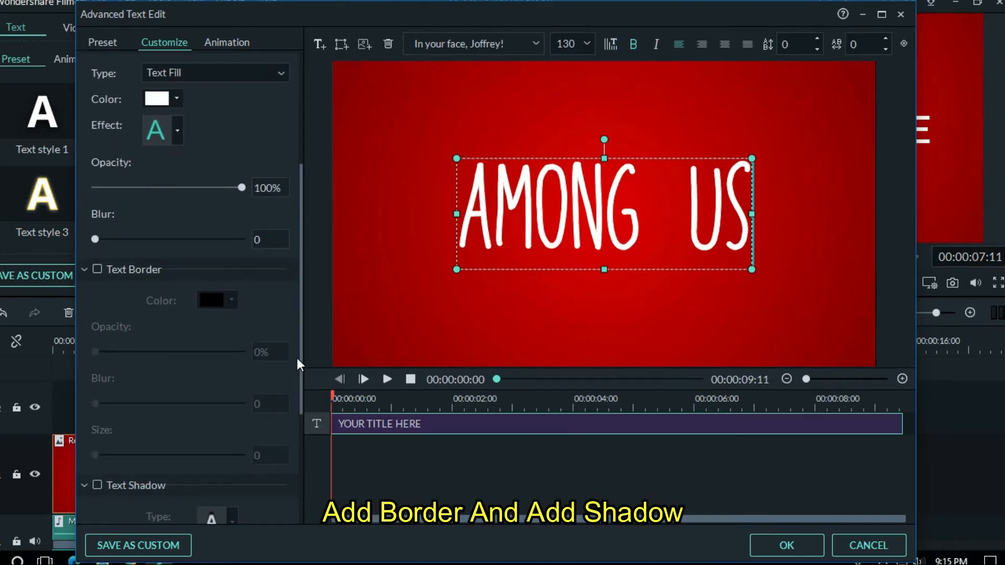
{"action": "left_click", "coordinate": [97, 269]}
{"action": "left_click", "coordinate": [231, 300]}
{"action": "left_click", "coordinate": [209, 362]}
Enable a black text shadow with blur 5 and distance 5 on the AMONG US title and apply the text edits
{"action": "left_click_drag", "start_coordinate": [302, 254], "coordinate": [308, 366]}
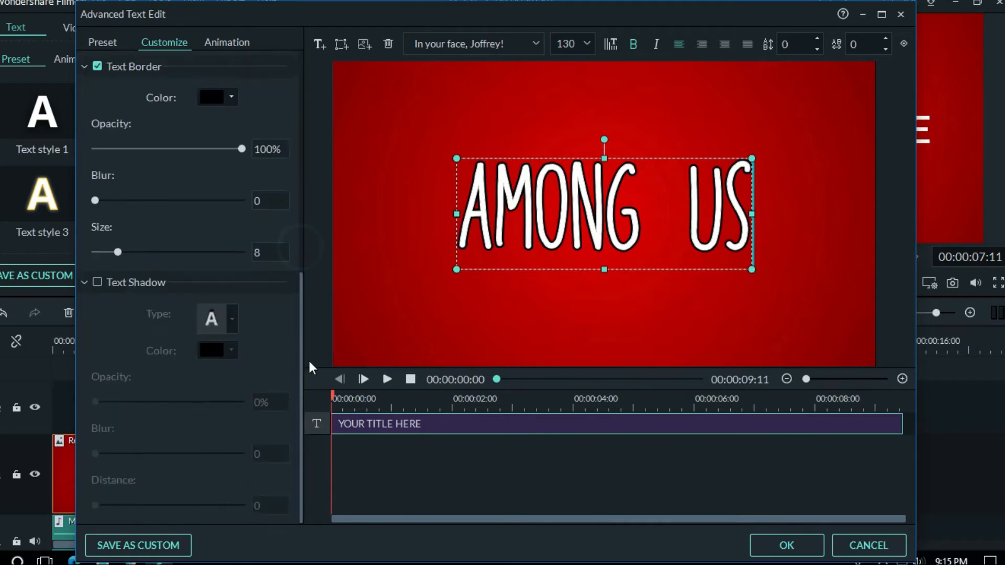
{"action": "left_click", "coordinate": [97, 283]}
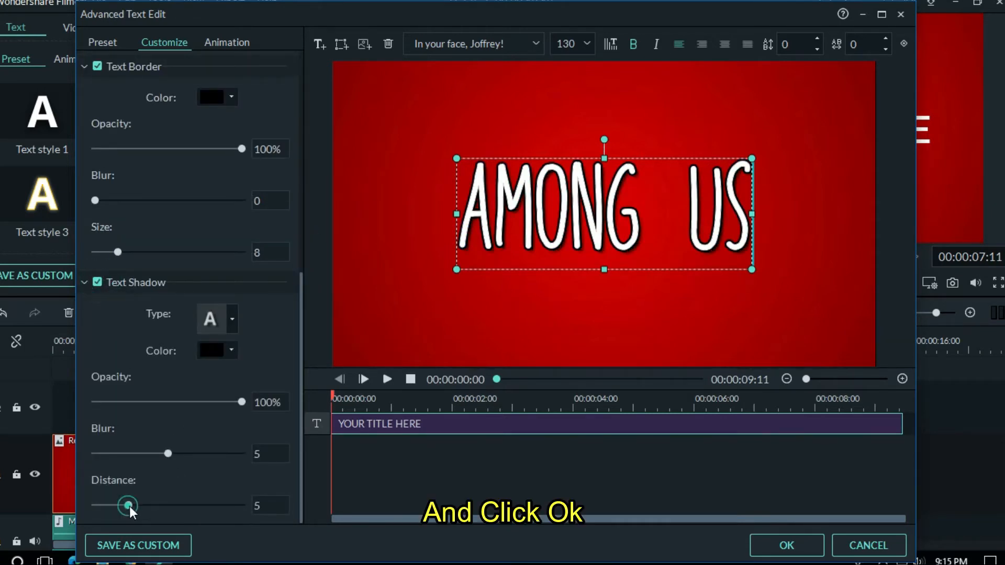
{"action": "left_click", "coordinate": [168, 453]}
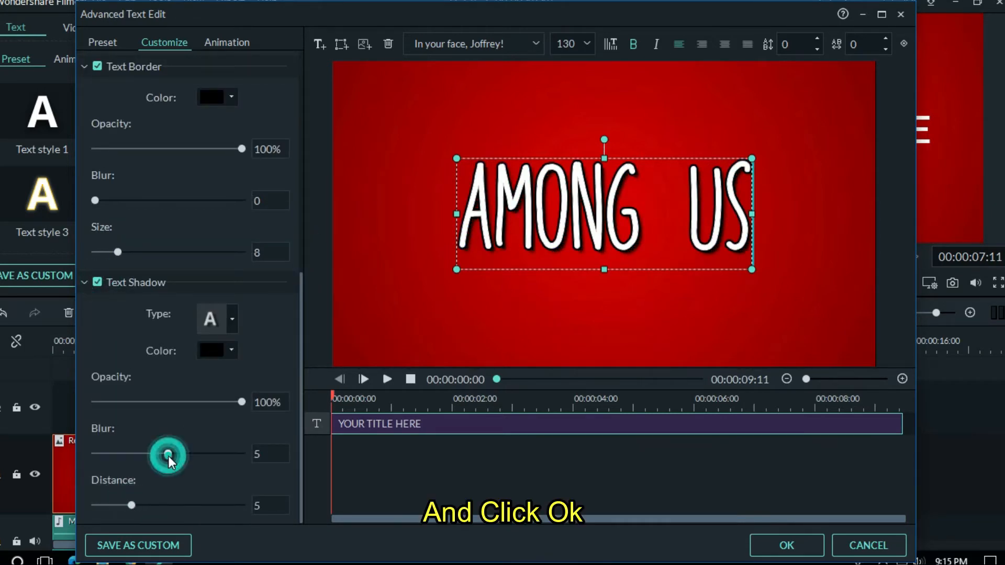
{"action": "left_click", "coordinate": [768, 542]}
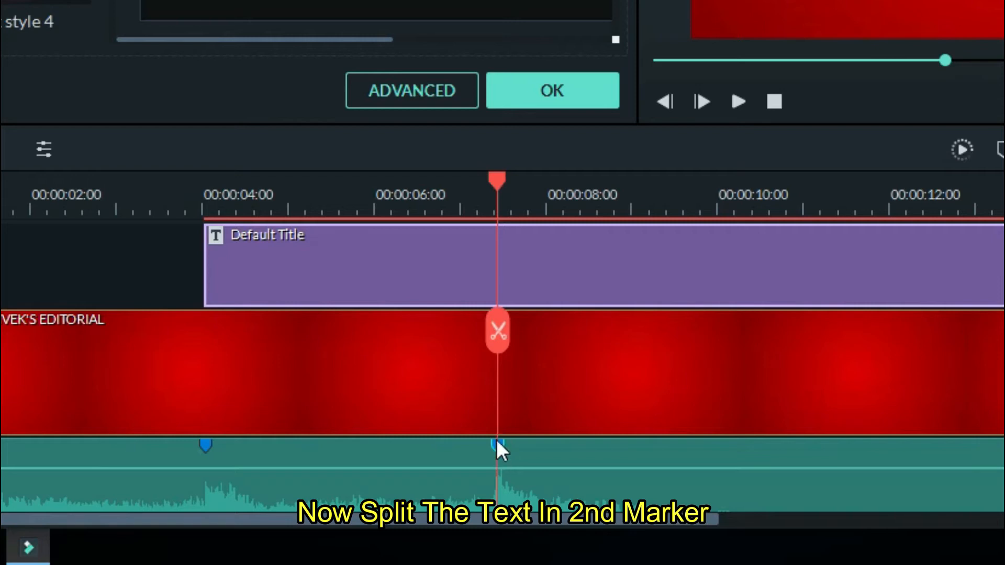
Split the Default Title at the third music marker and select its first part
{"action": "left_click", "coordinate": [500, 333]}
{"action": "left_click", "coordinate": [545, 258]}
{"action": "left_click", "coordinate": [439, 271]}
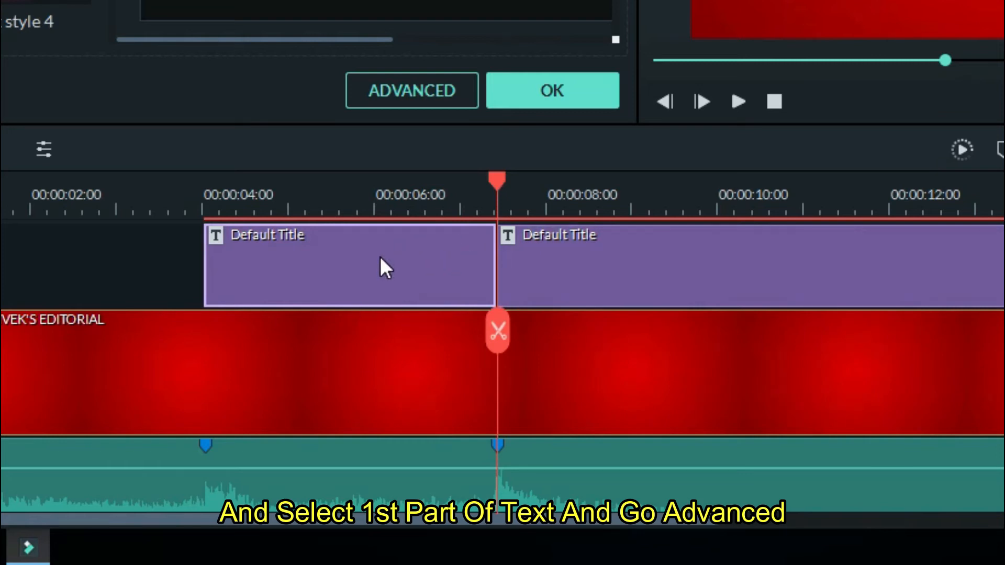
Apply the Zoom out 3 text animation to the first part of the AMONG US title and confirm the edit
{"action": "left_click", "coordinate": [412, 89]}
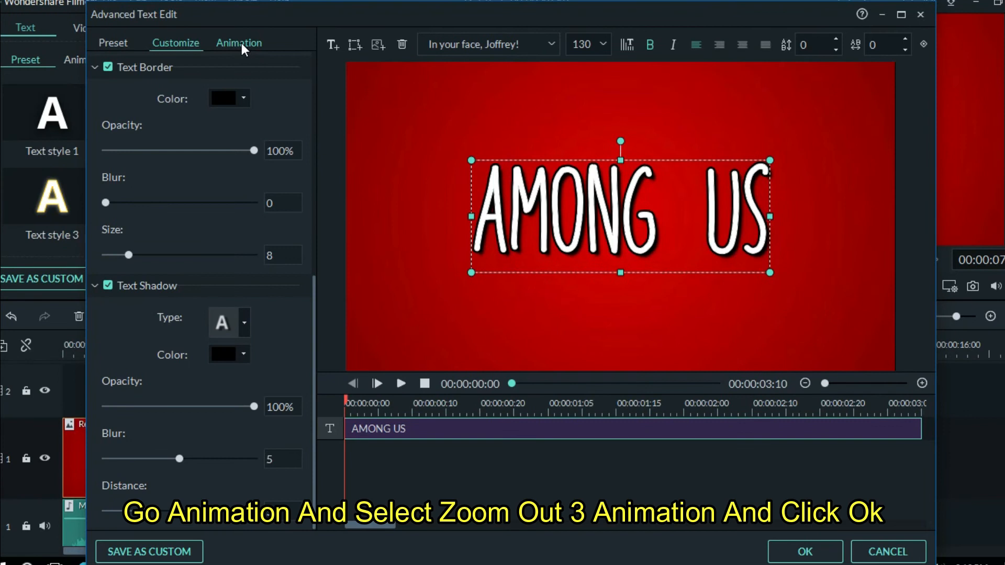
{"action": "left_click", "coordinate": [240, 43]}
{"action": "left_click_drag", "start_coordinate": [313, 78], "coordinate": [326, 483]}
{"action": "left_click", "coordinate": [137, 322]}
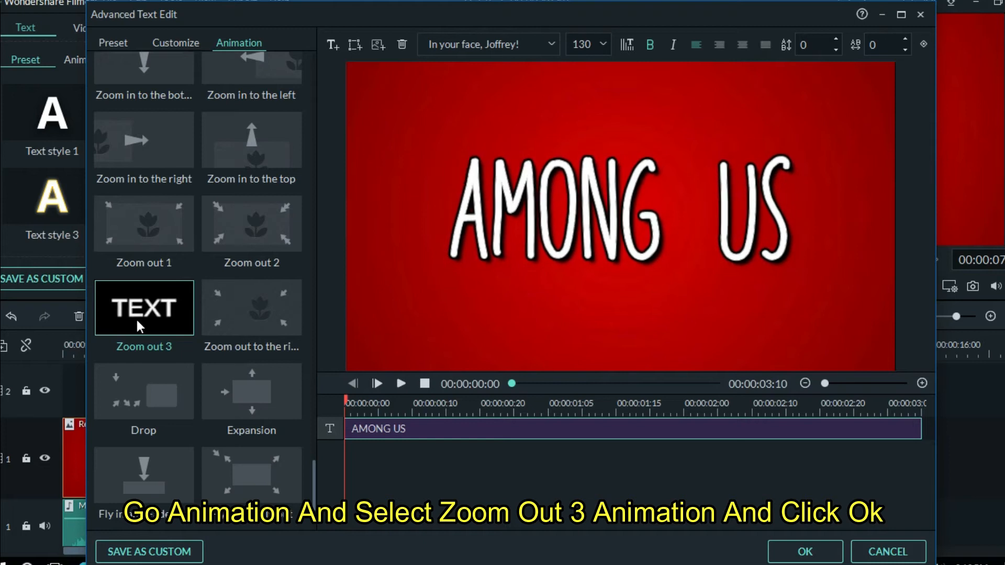
{"action": "left_click", "coordinate": [809, 551]}
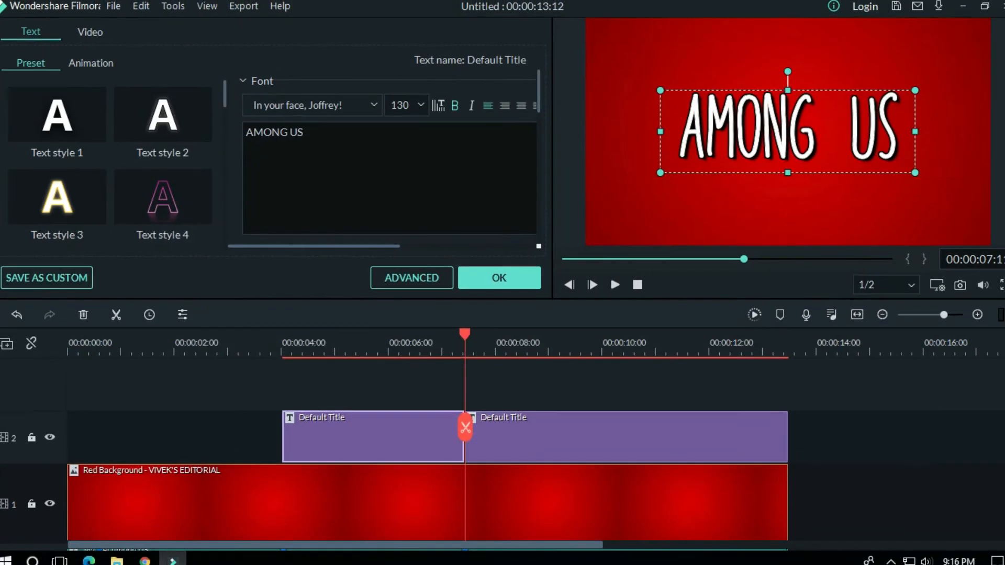
{"action": "left_click", "coordinate": [240, 347]}
{"action": "left_click", "coordinate": [523, 276]}
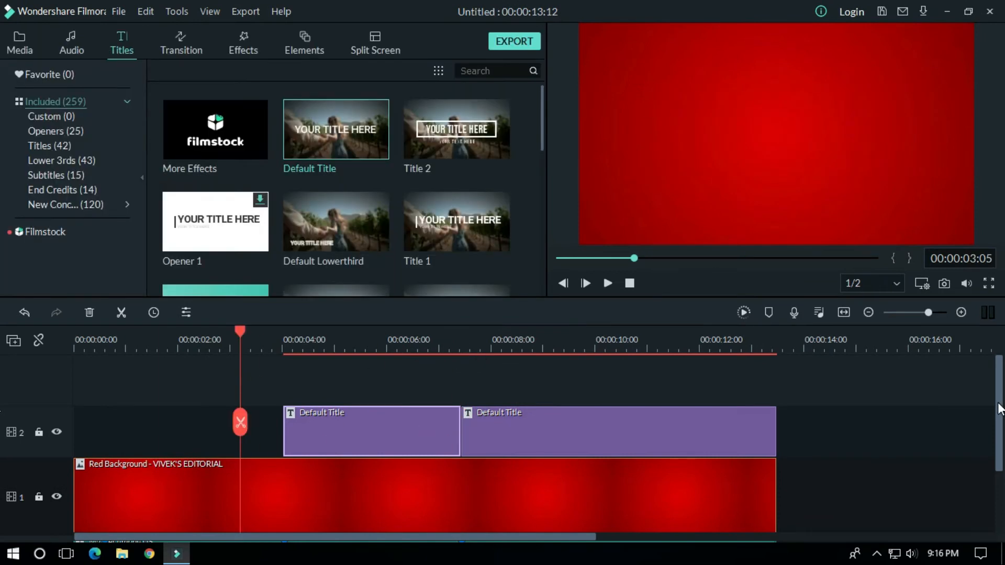
Place video 2 from the project media at the start of the track above the titles
{"action": "left_click", "coordinate": [20, 43]}
{"action": "mouse_move", "coordinate": [542, 109]}
{"action": "left_mouse_down"}
{"action": "mouse_move", "coordinate": [548, 267]}
{"action": "mouse_move", "coordinate": [546, 98]}
{"action": "left_mouse_up"}
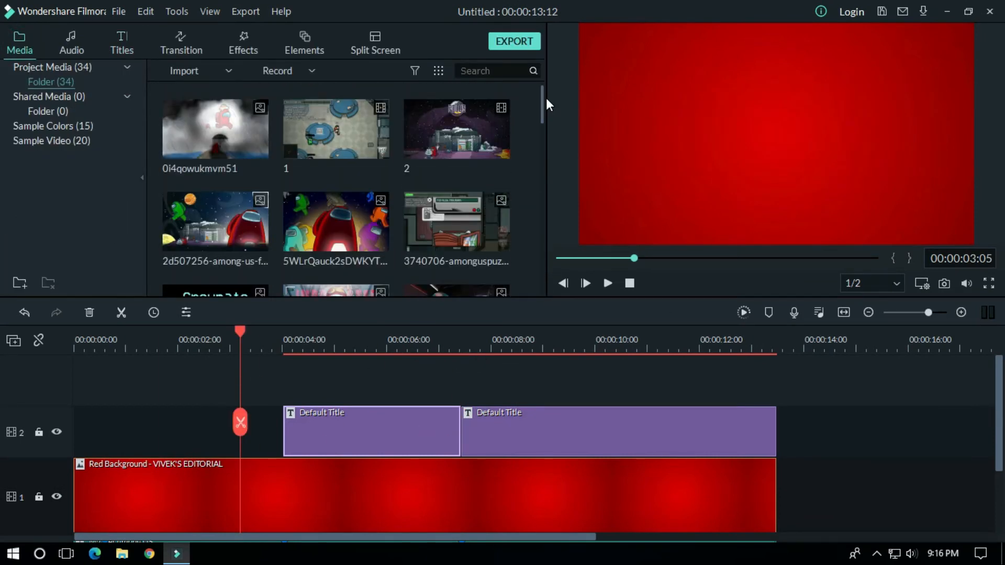
{"action": "left_click_drag", "start_coordinate": [491, 132], "coordinate": [37, 390]}
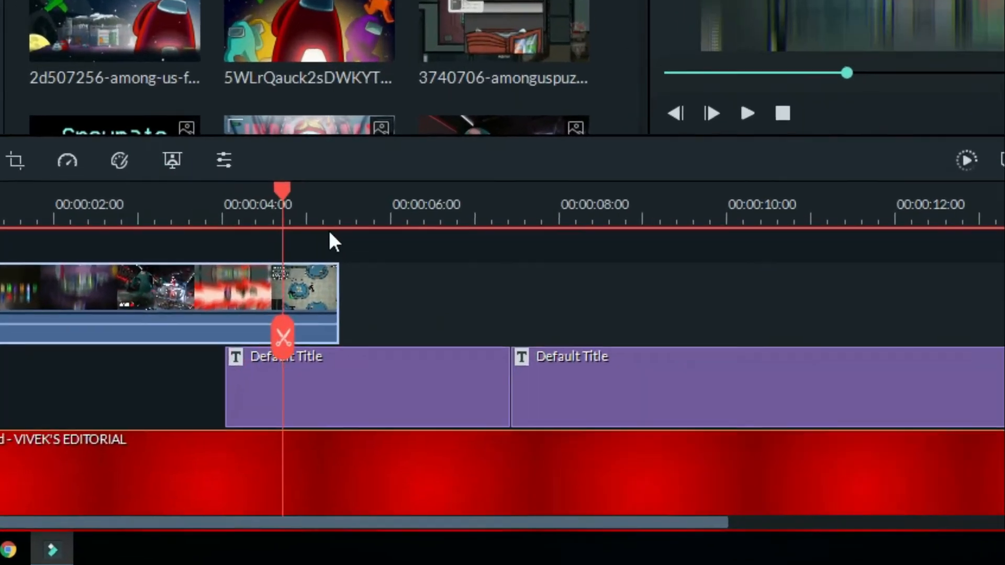
{"action": "left_click_drag", "start_coordinate": [329, 230], "coordinate": [307, 246]}
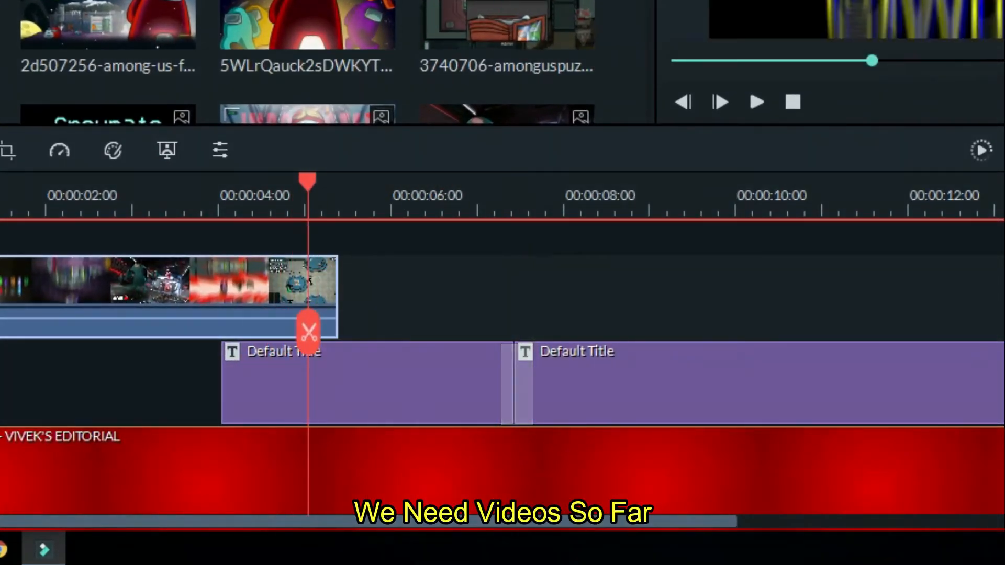
Add a second copy of video 2 on a higher track, with its end aligned to the cut between the titles
{"action": "left_click_drag", "start_coordinate": [444, 174], "coordinate": [357, 269]}
{"action": "left_click_drag", "start_coordinate": [531, 294], "coordinate": [283, 263]}
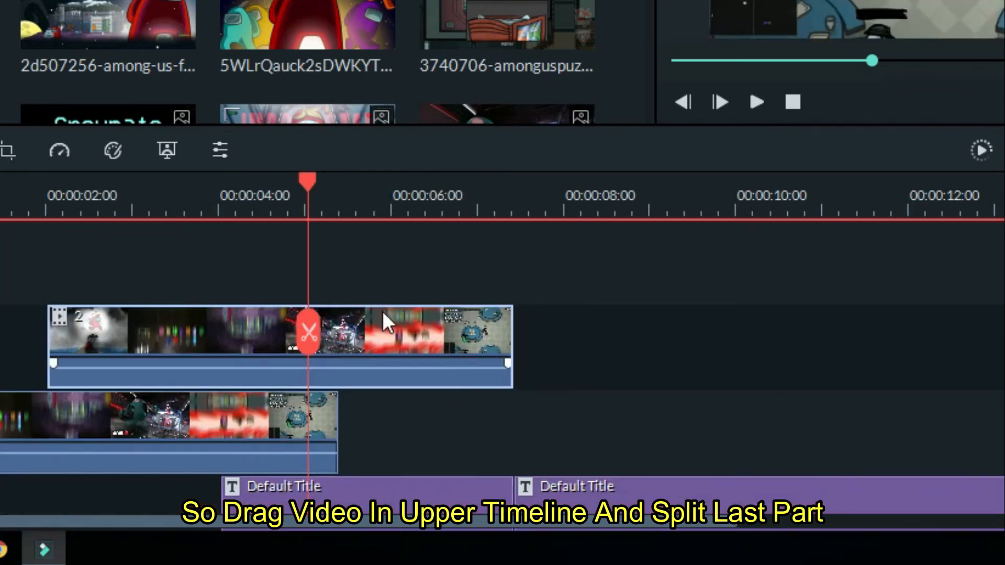
Cut away the part of the upper video before the lower video's end and move the remainder down directly behind the lower video
{"action": "left_click_drag", "start_coordinate": [312, 199], "coordinate": [418, 207]}
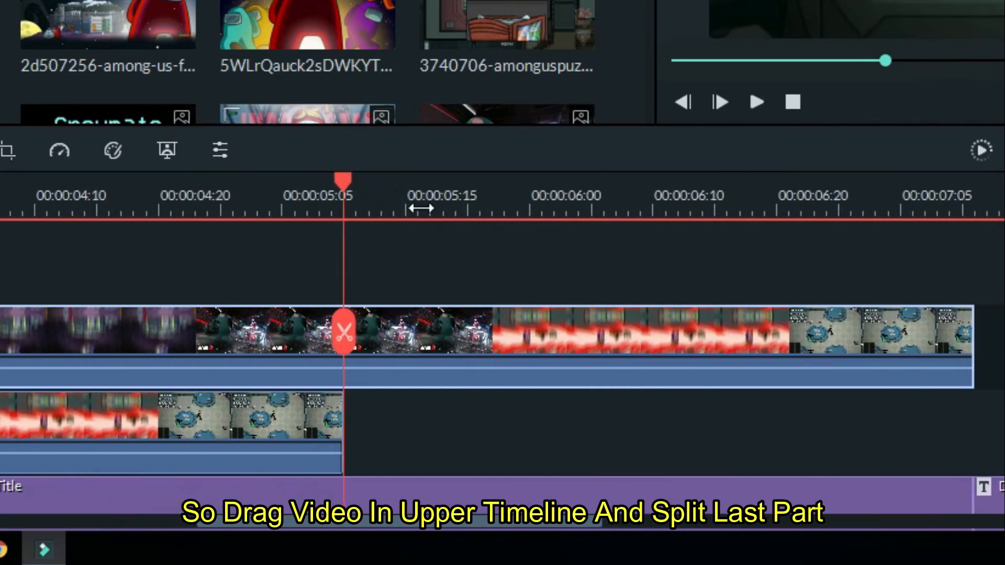
{"action": "left_click", "coordinate": [351, 345]}
{"action": "left_click", "coordinate": [233, 337]}
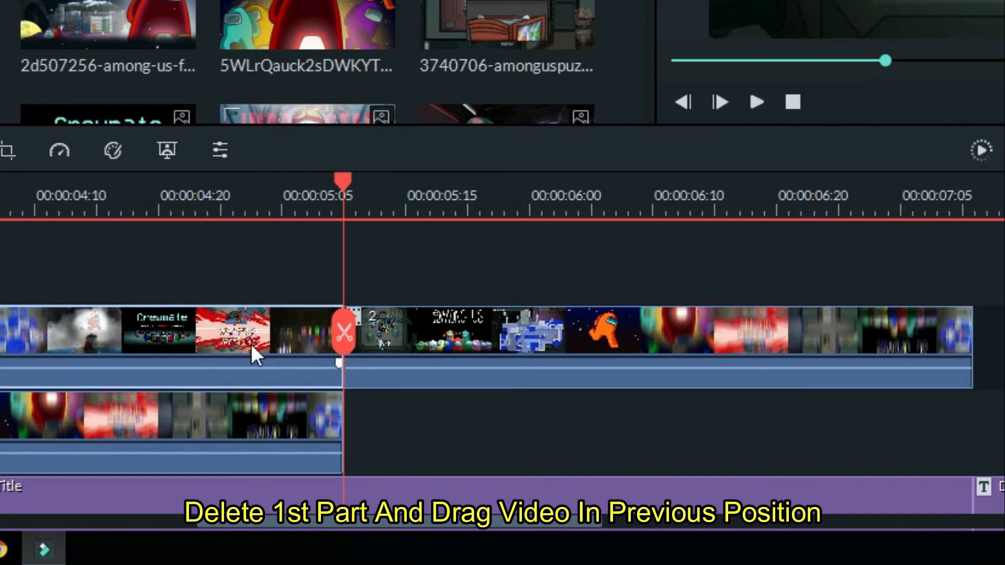
{"action": "key", "text": "Delete"}
{"action": "scroll", "coordinate": [595, 195], "scroll_direction": "down", "scroll_amount": 3}
{"action": "left_click_drag", "start_coordinate": [453, 342], "coordinate": [637, 449]}
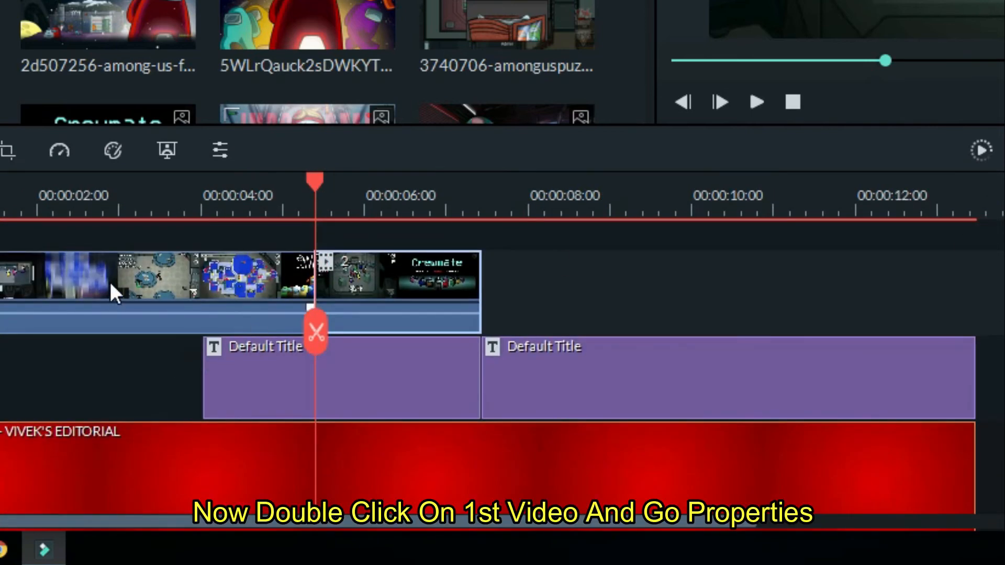
Set the first video clip's blending mode to Multiply
{"action": "left_click", "coordinate": [111, 285]}
{"action": "double_click", "coordinate": [110, 282]}
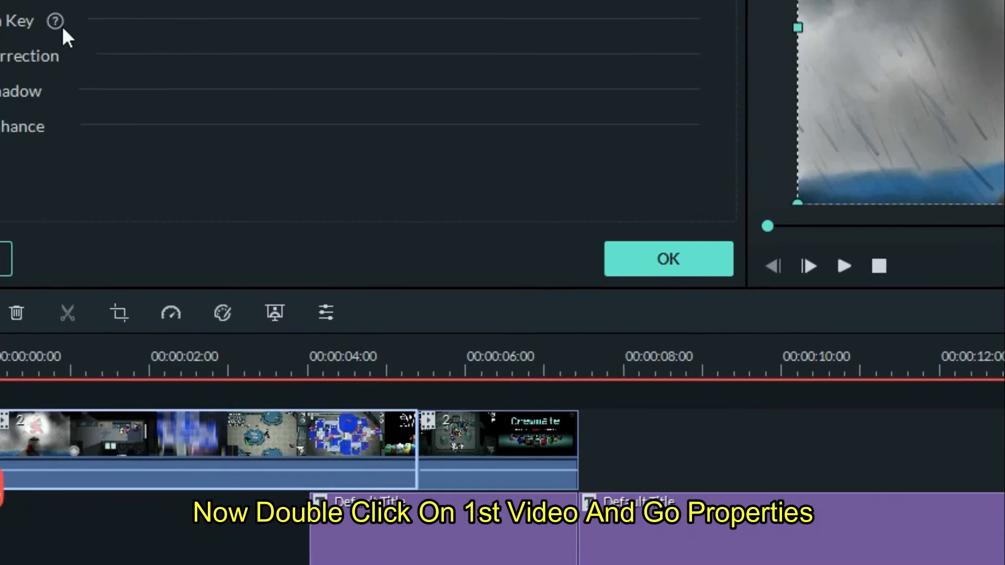
{"action": "left_click", "coordinate": [33, 138]}
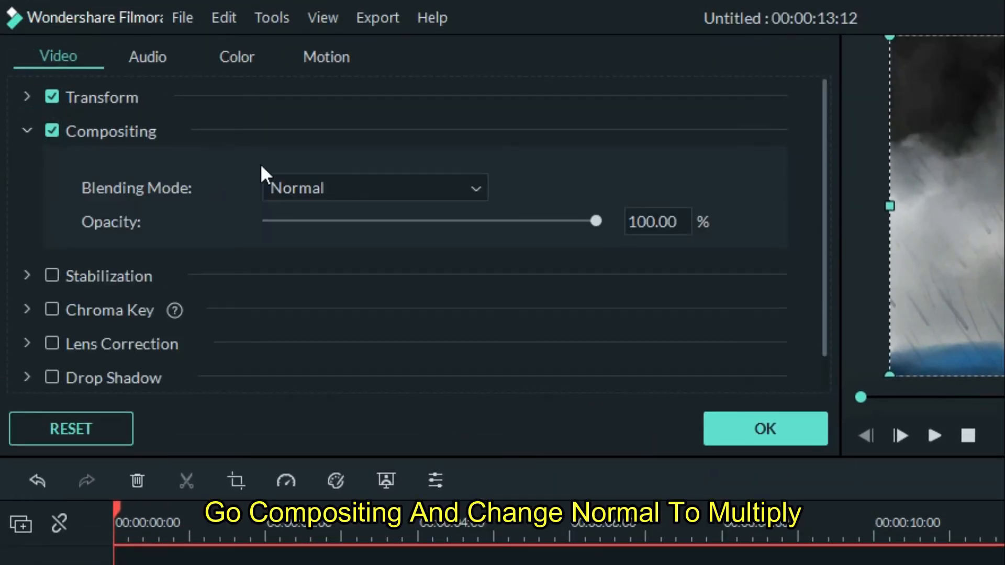
{"action": "left_click", "coordinate": [315, 188]}
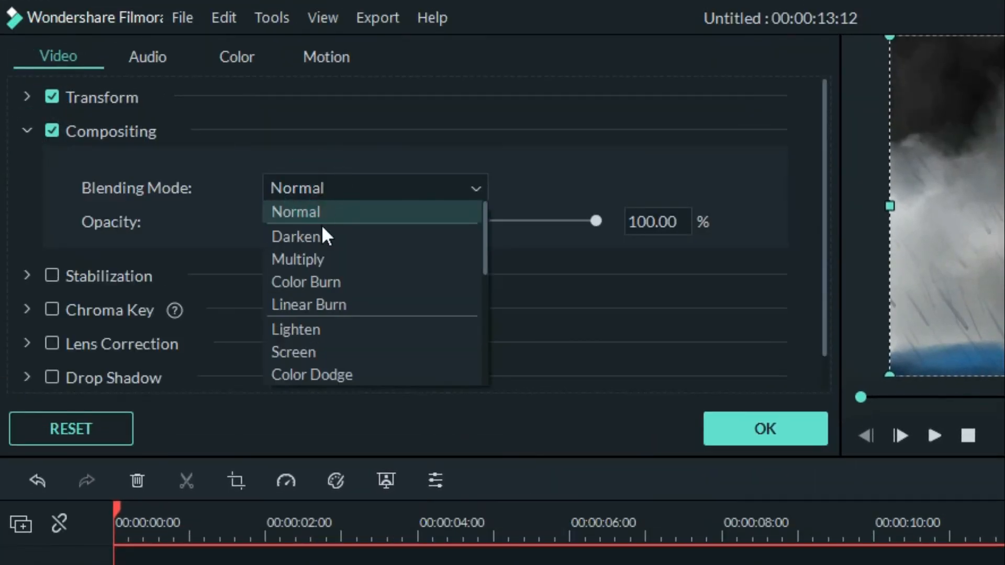
{"action": "left_click", "coordinate": [321, 257]}
{"action": "left_click", "coordinate": [439, 398]}
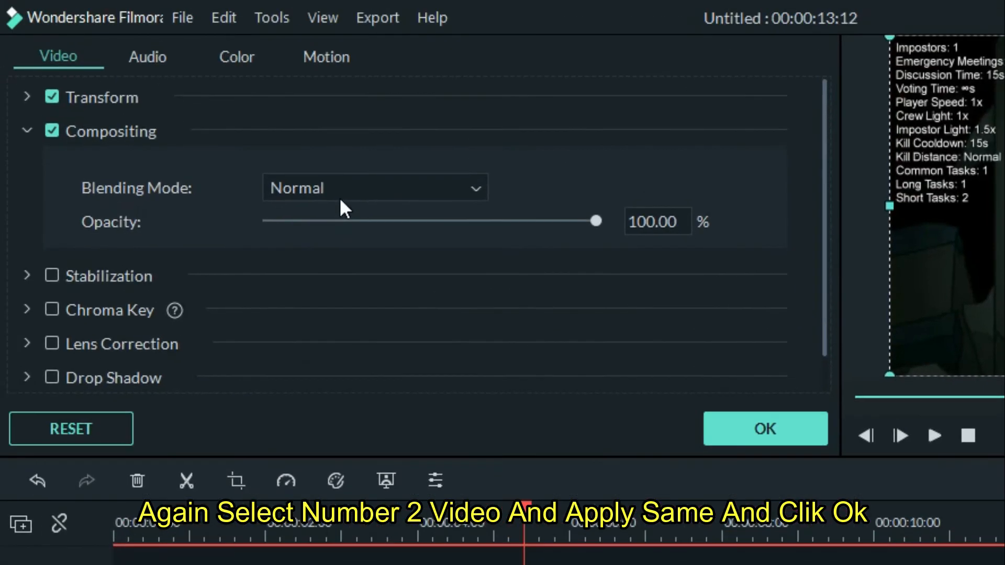
Set the second video clip's blending mode to Multiply and confirm
{"action": "left_click", "coordinate": [245, 53]}
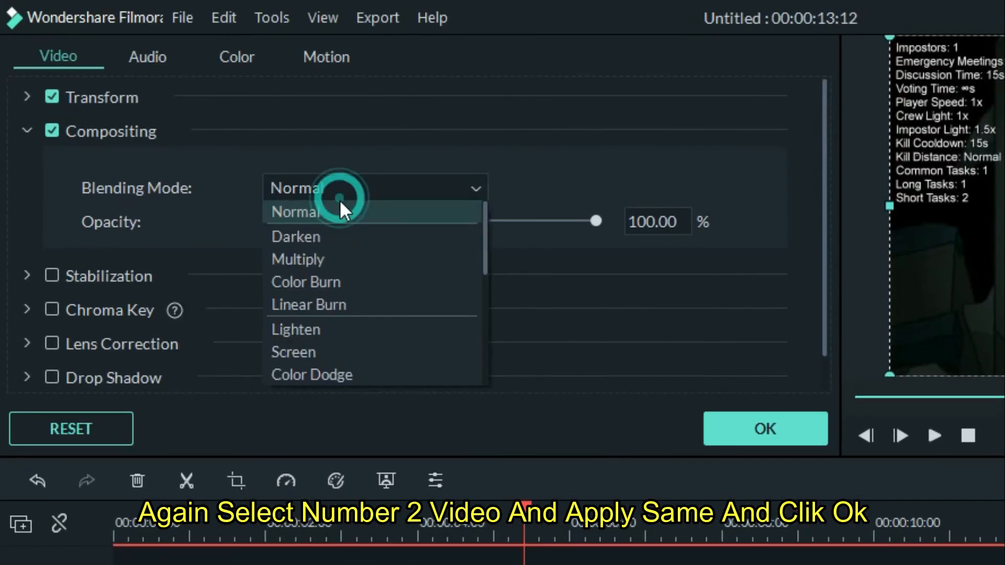
{"action": "left_click", "coordinate": [243, 112]}
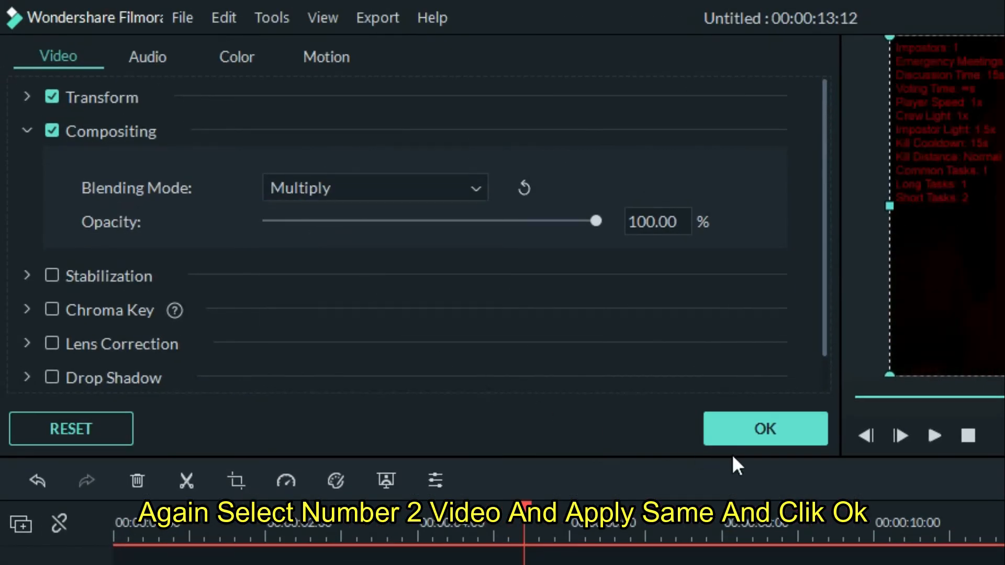
{"action": "left_click", "coordinate": [788, 425]}
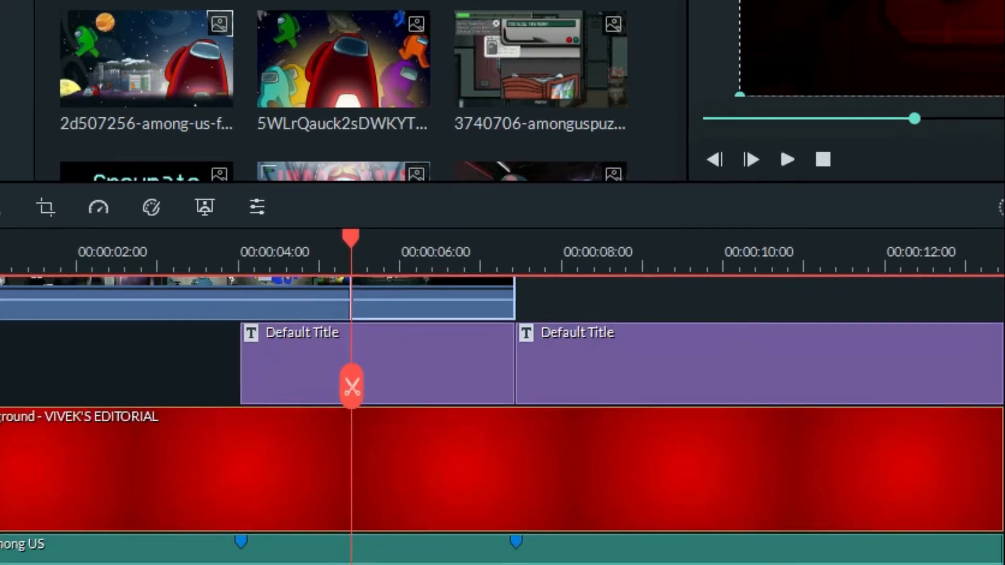
Clear the transition search and add a Dissolve transition to the start of the first Default Title
{"action": "left_click", "coordinate": [282, 78]}
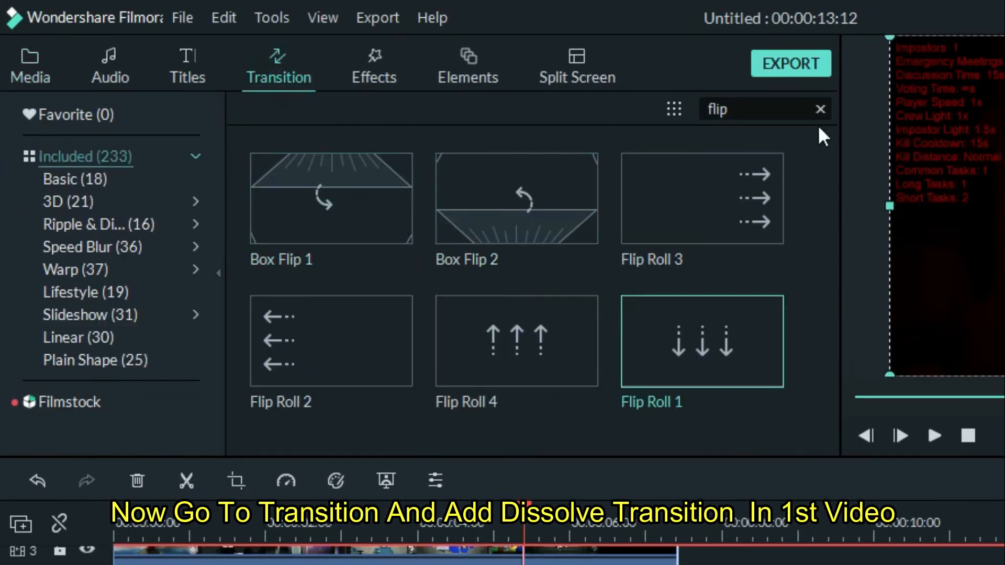
{"action": "left_click", "coordinate": [821, 109]}
{"action": "left_click", "coordinate": [820, 109]}
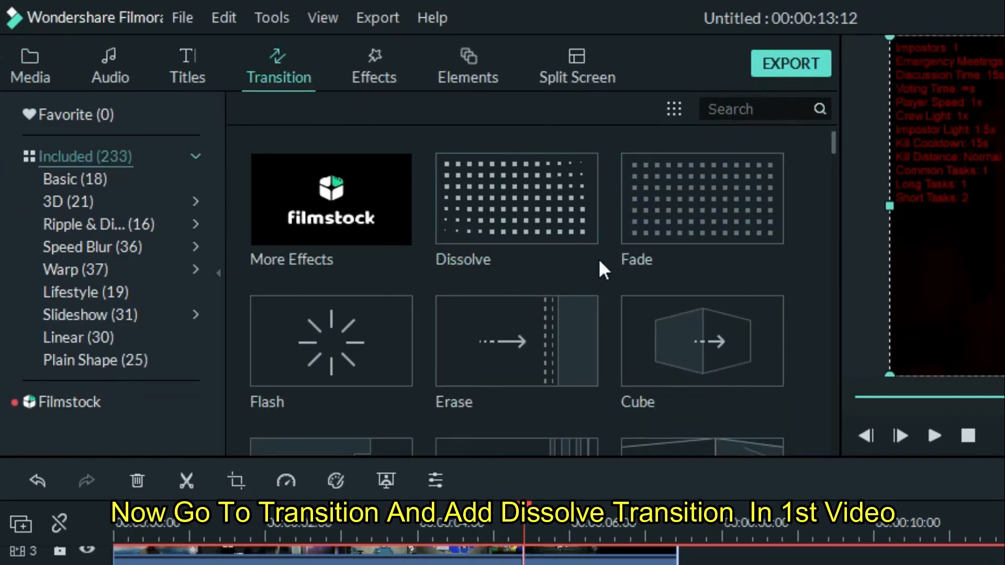
{"action": "left_click_drag", "start_coordinate": [563, 208], "coordinate": [439, 564]}
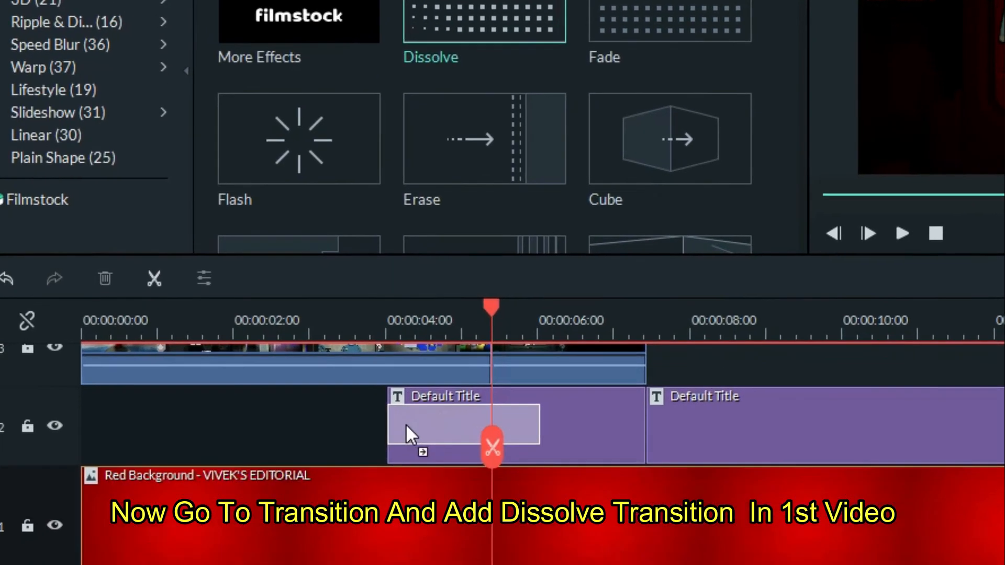
{"action": "left_click_drag", "start_coordinate": [407, 425], "coordinate": [464, 432]}
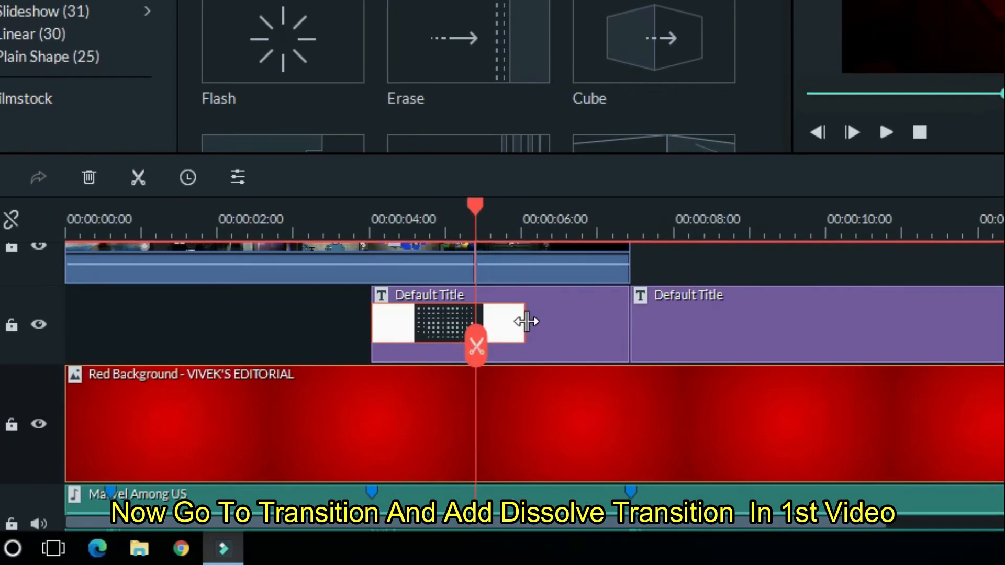
Set the Dissolve transition's duration on the first title to 00:00:02:20
{"action": "left_click_drag", "start_coordinate": [526, 322], "coordinate": [561, 318]}
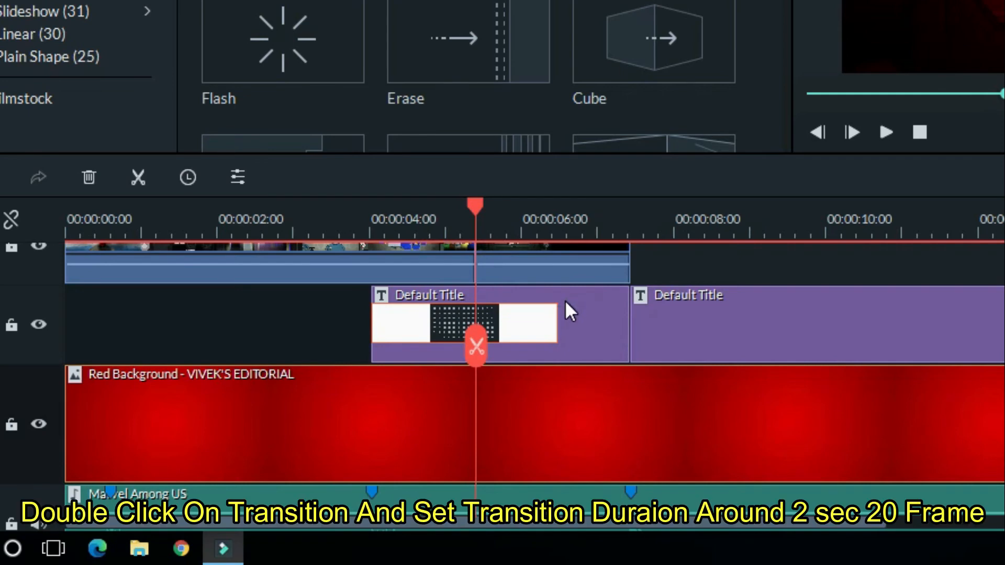
{"action": "left_click_drag", "start_coordinate": [556, 313], "coordinate": [584, 312]}
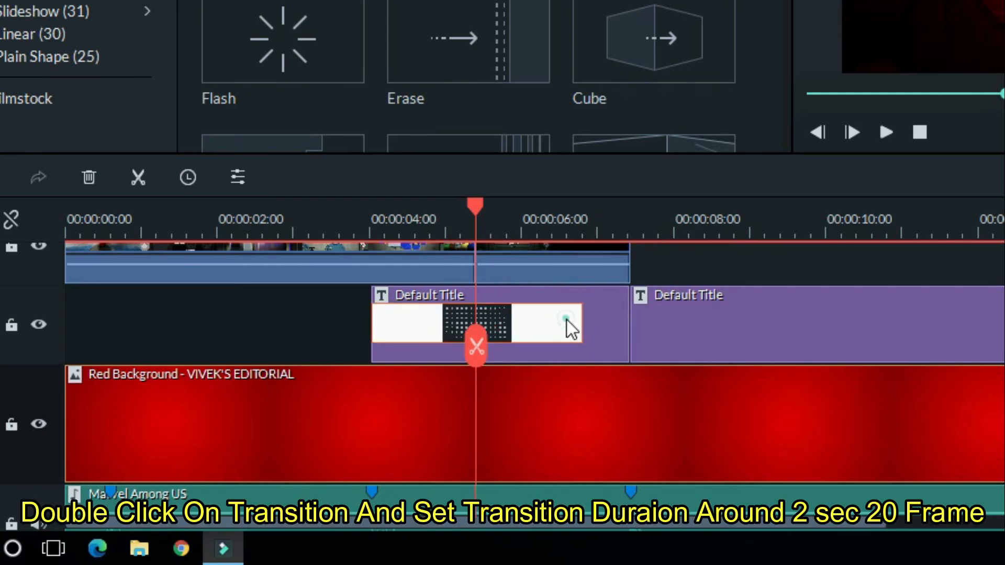
{"action": "double_click", "coordinate": [567, 319]}
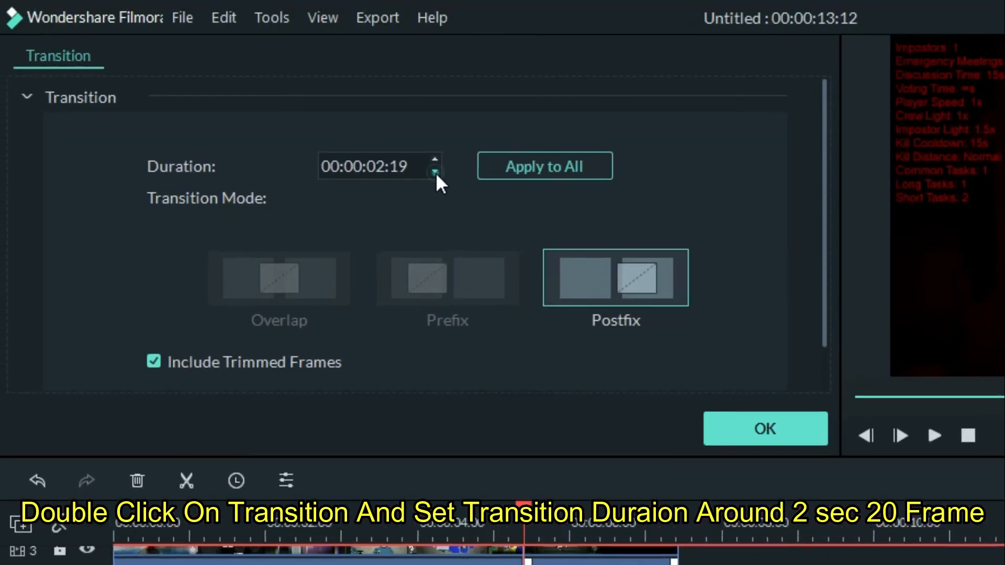
{"action": "left_click", "coordinate": [436, 171]}
{"action": "left_click", "coordinate": [436, 171]}
{"action": "double_click", "coordinate": [435, 157]}
{"action": "left_click", "coordinate": [435, 157]}
{"action": "left_click_drag", "start_coordinate": [414, 166], "coordinate": [399, 167]}
{"action": "left_click", "coordinate": [453, 202]}
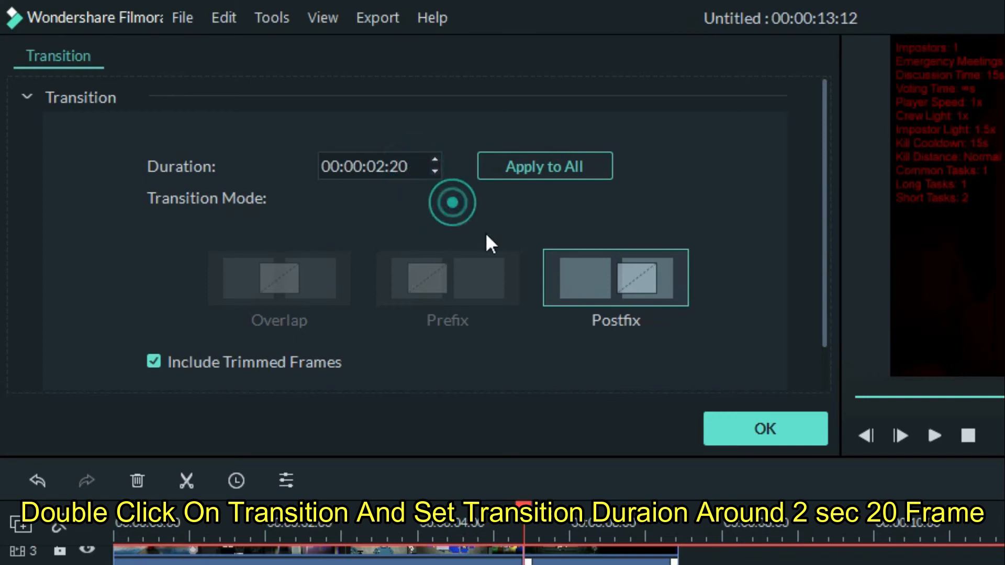
{"action": "left_click", "coordinate": [763, 430]}
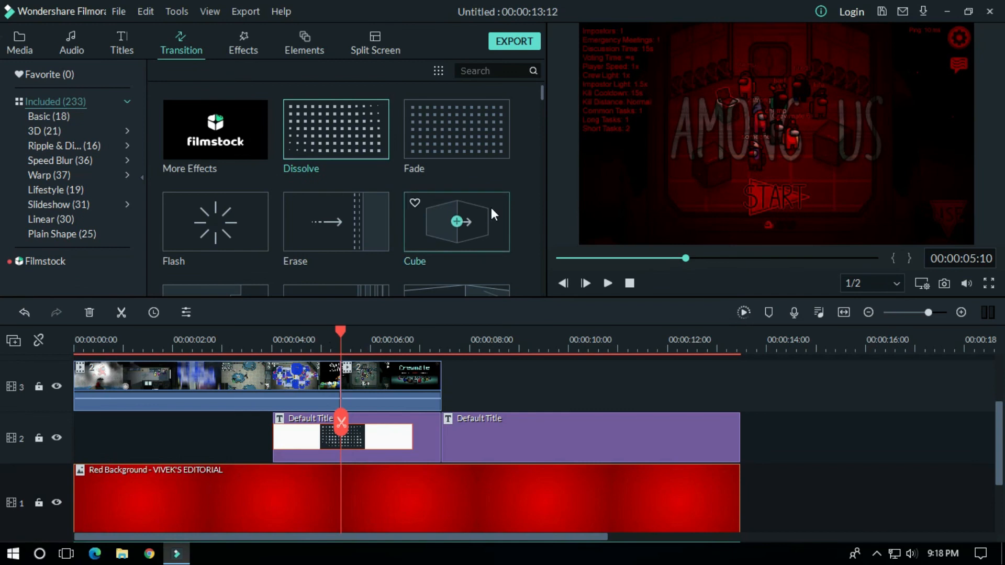
Add Fade transitions to the start of the red background and the first video, shortened to about the first music marker
{"action": "left_click_drag", "start_coordinate": [1000, 416], "coordinate": [1000, 435]}
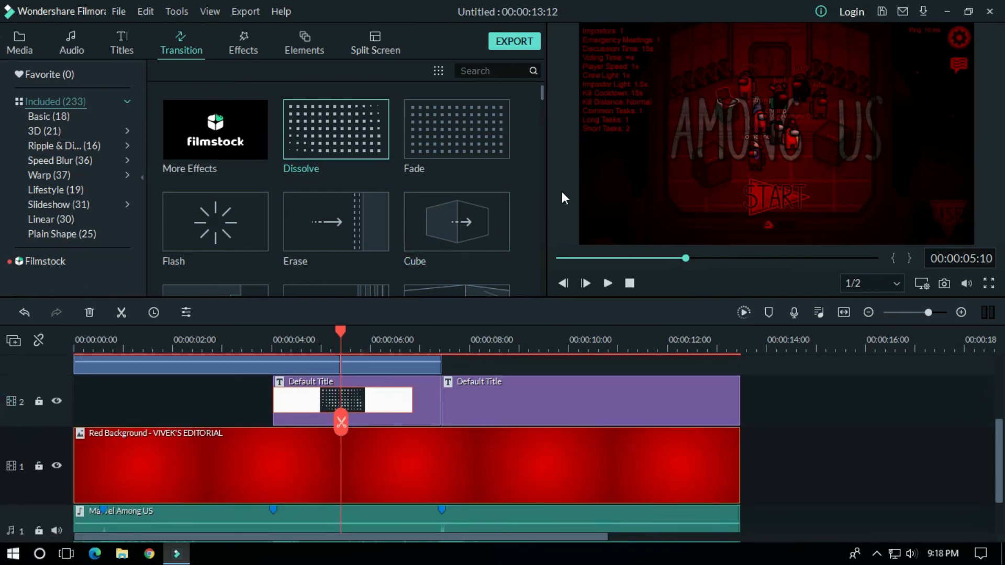
{"action": "left_click_drag", "start_coordinate": [475, 146], "coordinate": [88, 477]}
{"action": "left_click_drag", "start_coordinate": [998, 444], "coordinate": [998, 433]}
{"action": "left_click_drag", "start_coordinate": [456, 130], "coordinate": [78, 469]}
{"action": "left_click_drag", "start_coordinate": [998, 387], "coordinate": [998, 438]}
{"action": "left_click_drag", "start_coordinate": [169, 371], "coordinate": [107, 370]}
Add Fade transitions to the end of the second Default Title and the end of the red background
{"action": "left_click_drag", "start_coordinate": [460, 128], "coordinate": [674, 419]}
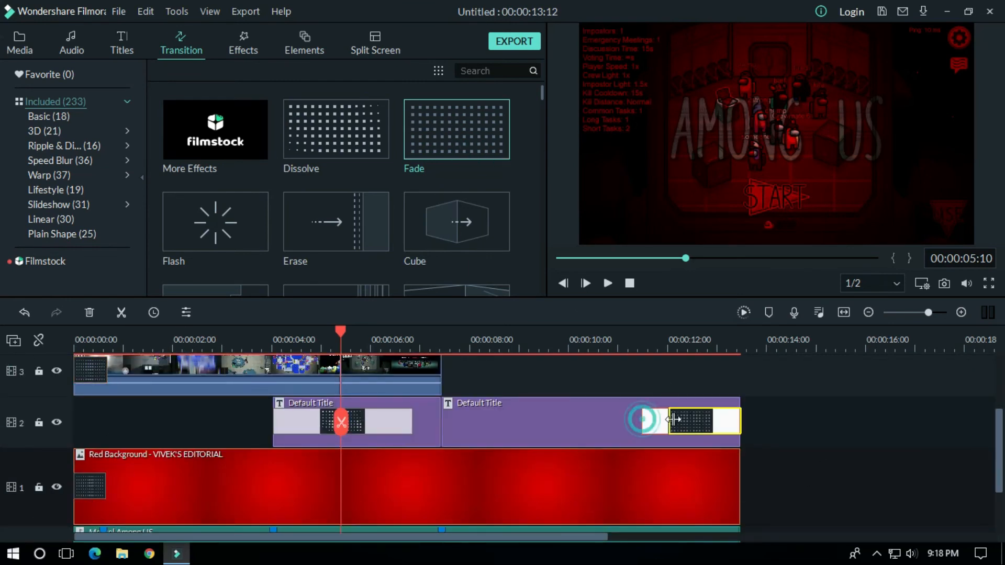
{"action": "double_click", "coordinate": [657, 425]}
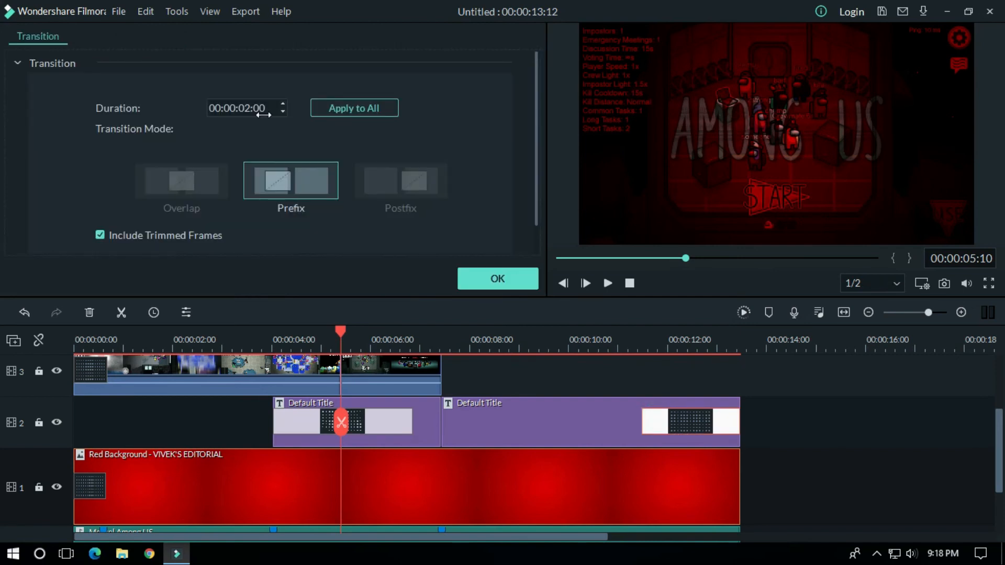
{"action": "left_click", "coordinate": [494, 280]}
{"action": "left_click_drag", "start_coordinate": [457, 129], "coordinate": [690, 486]}
Add a Dissolve transition to the second video clip on track 3
{"action": "mouse_move", "coordinate": [998, 440]}
{"action": "left_mouse_down"}
{"action": "mouse_move", "coordinate": [998, 415]}
{"action": "mouse_move", "coordinate": [1001, 434]}
{"action": "left_mouse_up"}
{"action": "scroll", "coordinate": [746, 363], "scroll_direction": "down", "scroll_amount": 1, "text": "ctrl"}
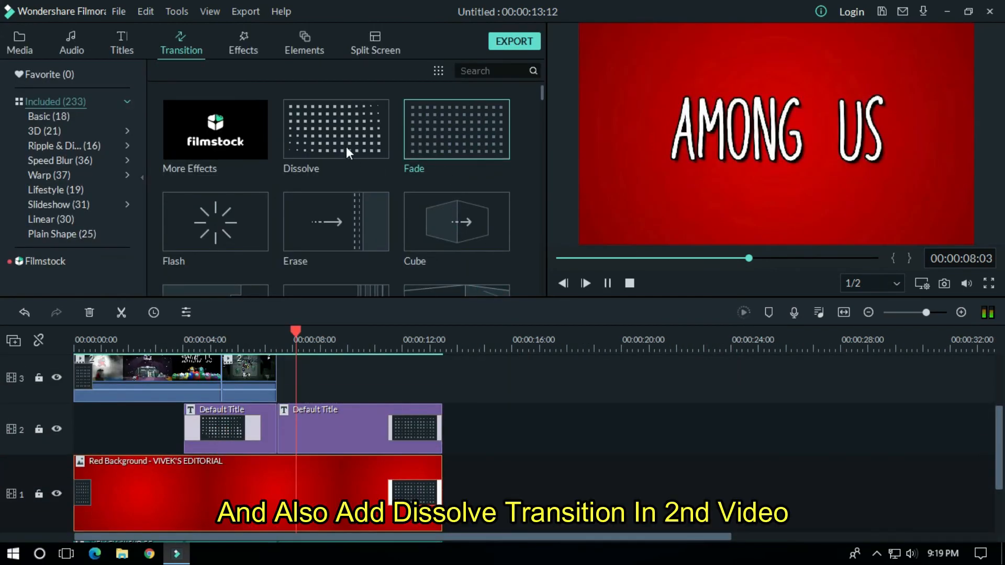
{"action": "left_click_drag", "start_coordinate": [347, 146], "coordinate": [294, 309]}
{"action": "left_click_drag", "start_coordinate": [532, 102], "coordinate": [449, 209]}
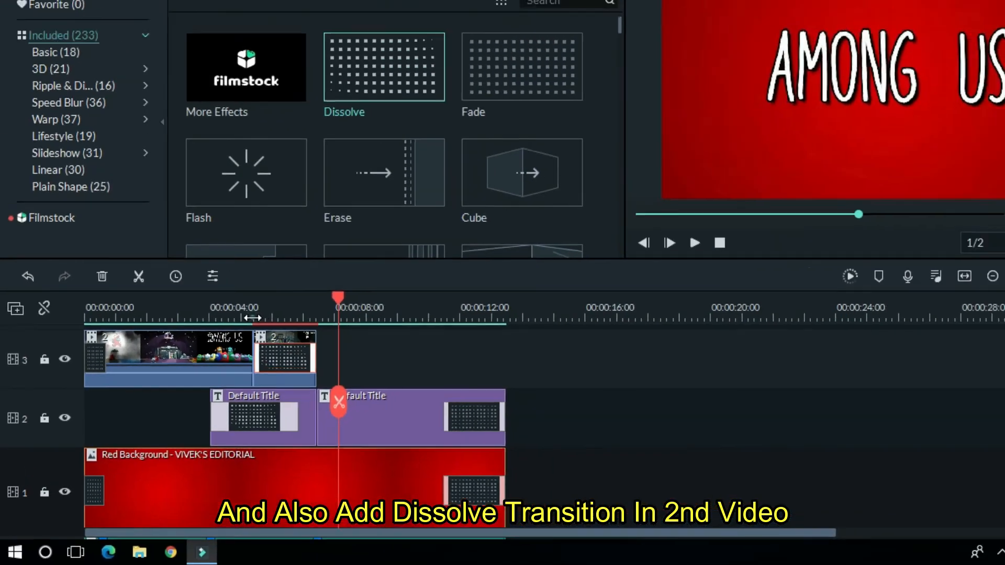
{"action": "left_click", "coordinate": [442, 132]}
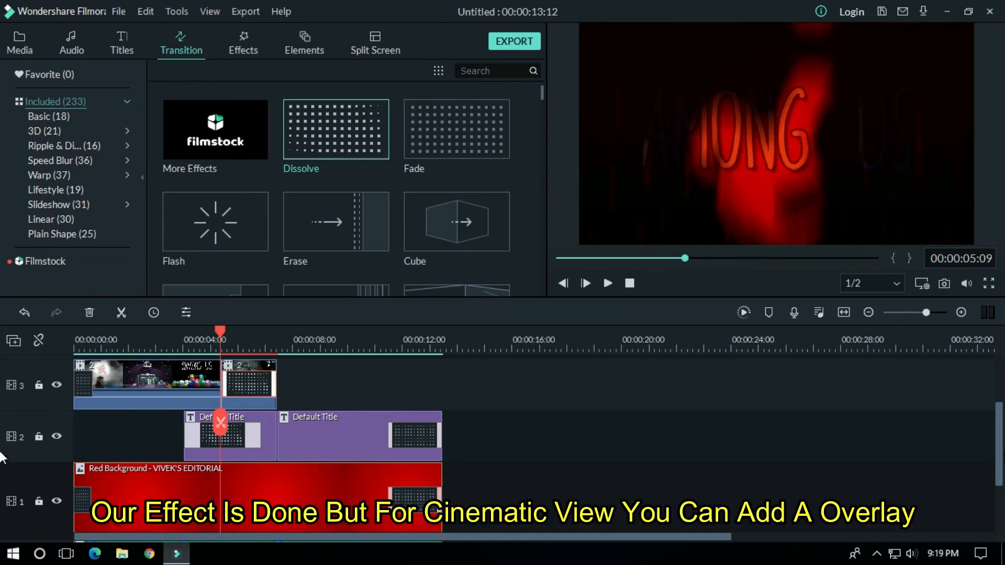
Search the effects for "cin", place Cinema 21:9 at the start of track 4, and extend it to the end of the project
{"action": "left_click_drag", "start_coordinate": [998, 449], "coordinate": [999, 423]}
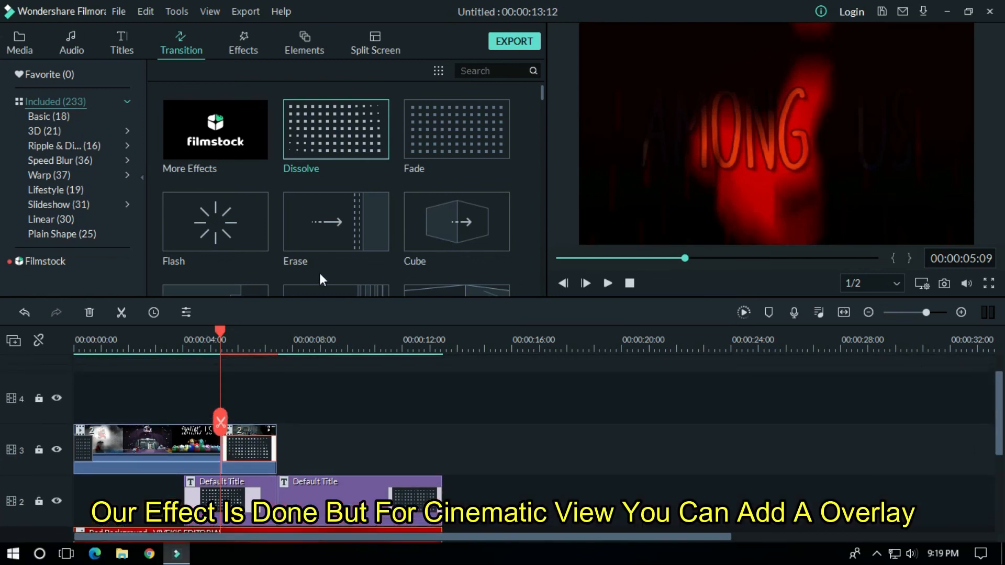
{"action": "left_click", "coordinate": [253, 48]}
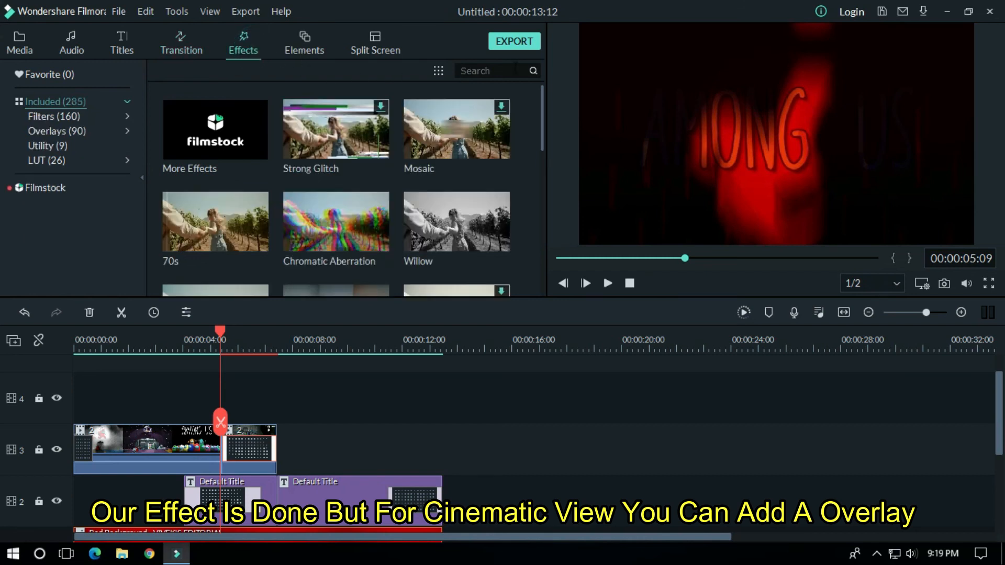
{"action": "left_click", "coordinate": [502, 68]}
{"action": "type", "text": "cin"}
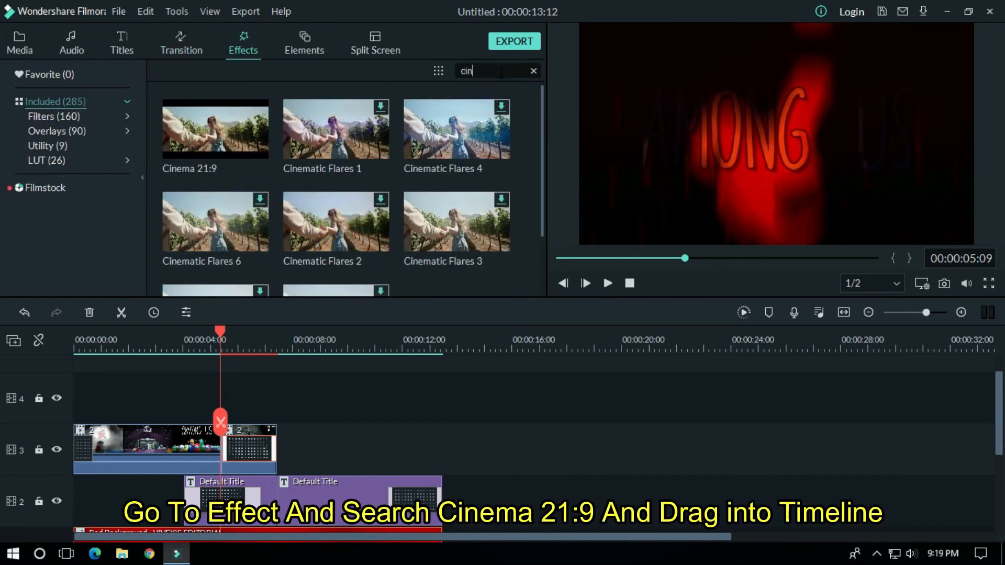
{"action": "type", "text": "m"}
{"action": "key", "text": "BackSpace"}
{"action": "left_click_drag", "start_coordinate": [235, 147], "coordinate": [68, 400]}
{"action": "left_click_drag", "start_coordinate": [210, 398], "coordinate": [442, 369]}
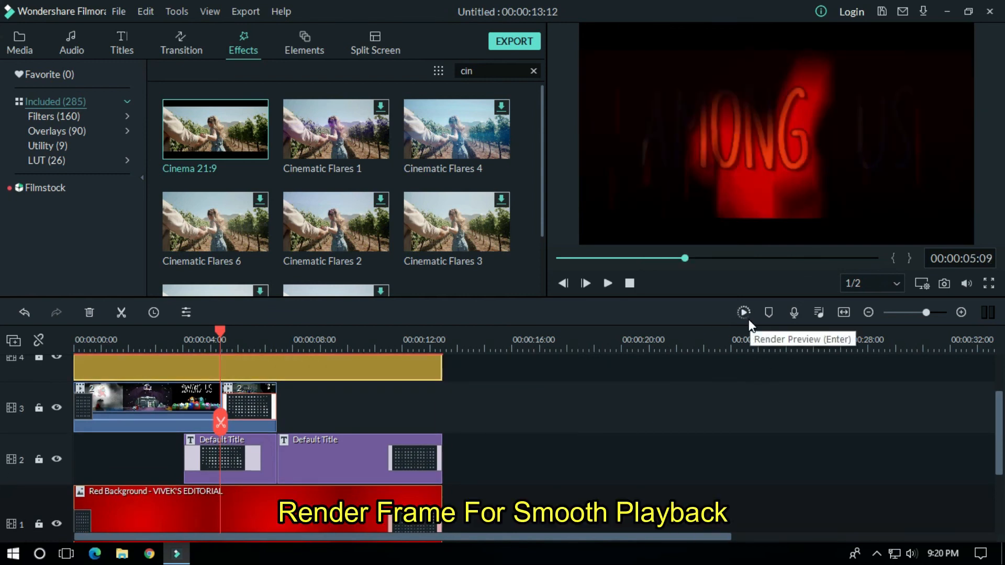
Render the timeline preview and play the finished intro from the beginning
{"action": "left_click", "coordinate": [749, 309]}
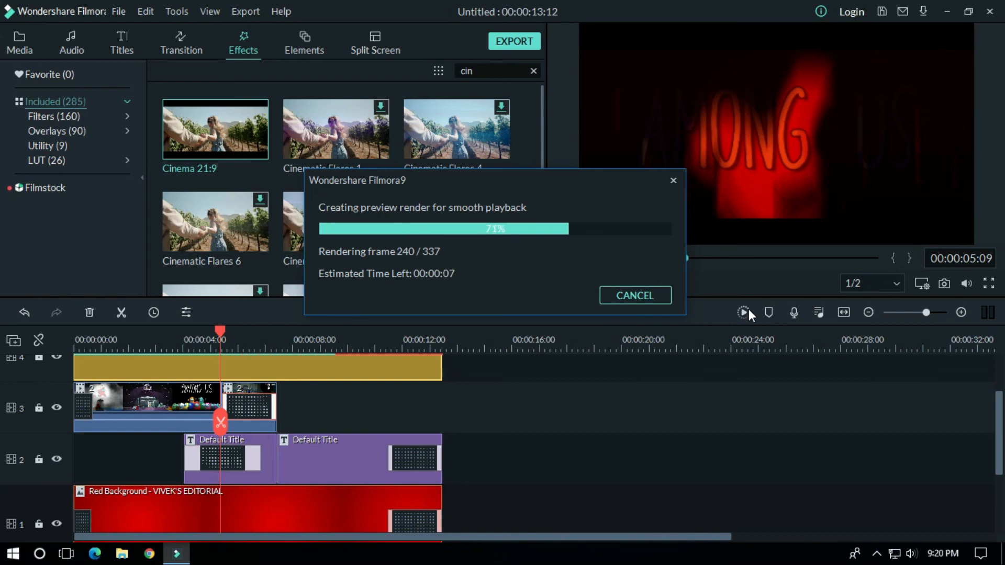
{"action": "left_click_drag", "start_coordinate": [601, 258], "coordinate": [542, 263]}
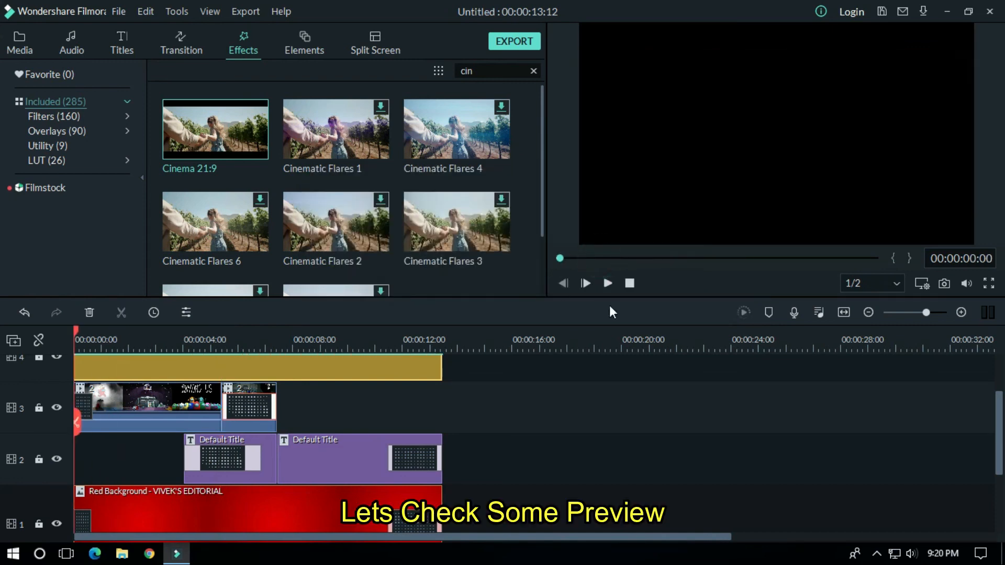
{"action": "left_click", "coordinate": [608, 284]}
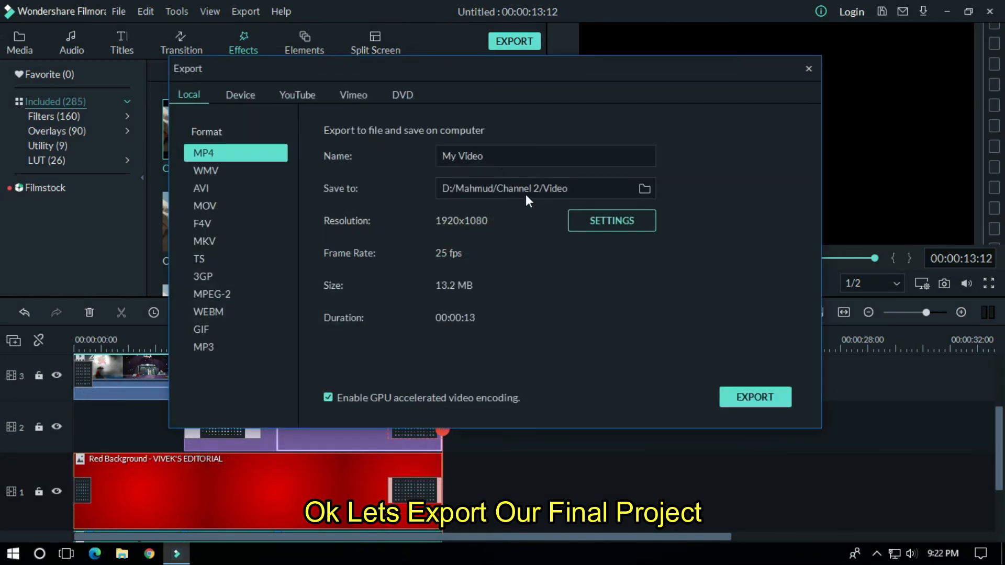
Name the MP4 export file "Among us Marvek"
{"action": "triple_click", "coordinate": [464, 156]}
{"action": "type", "text": "Among us Marvek"}
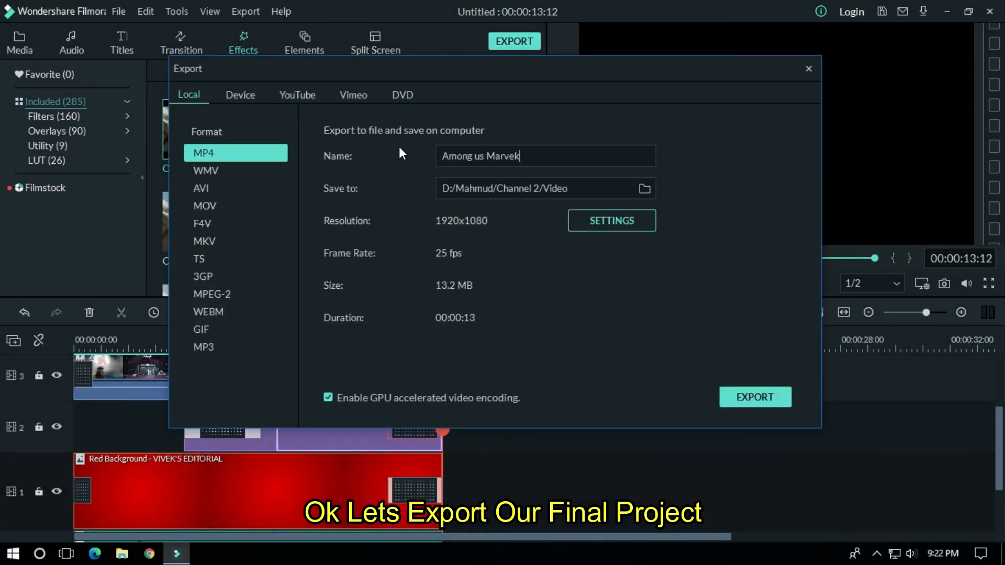